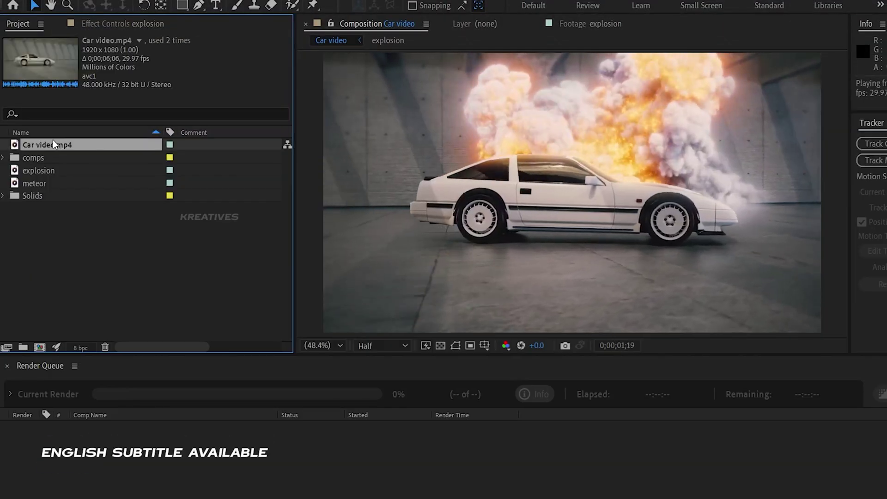
Create a composition from Car video.mp4 and enable time remapping on its video layer
left_click_drag(54, 145, 39, 347)
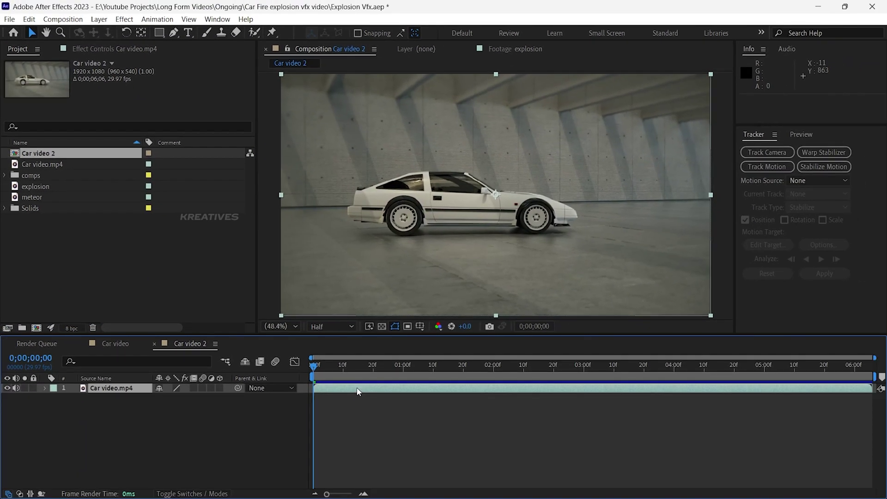
right_click(344, 390)
mouse_move(404, 124)
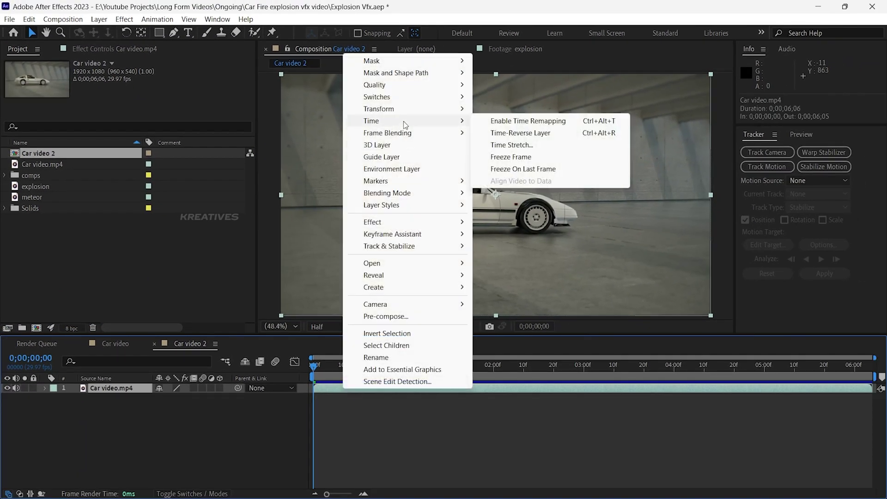
left_click(539, 120)
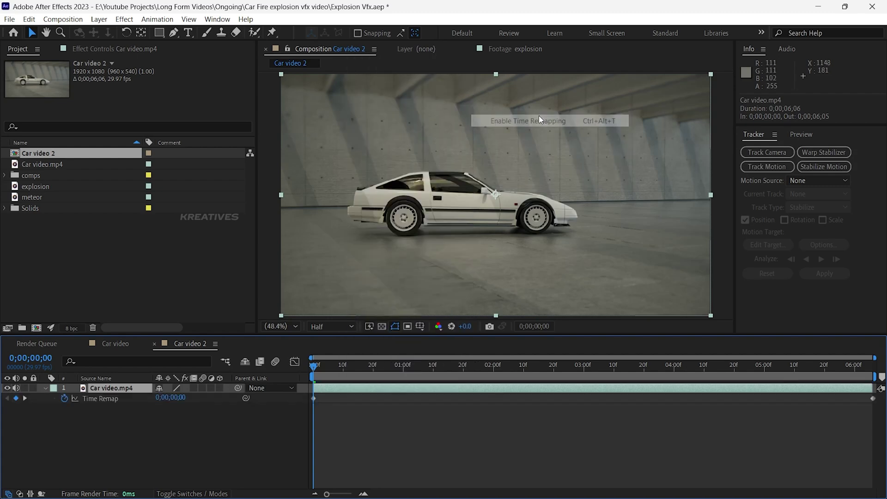
Move the last Time Remap keyframe to the 2-second mark and apply Easy Ease to both keyframes
left_click_drag(873, 398, 663, 415)
left_click_drag(504, 405, 304, 395)
key("F9")
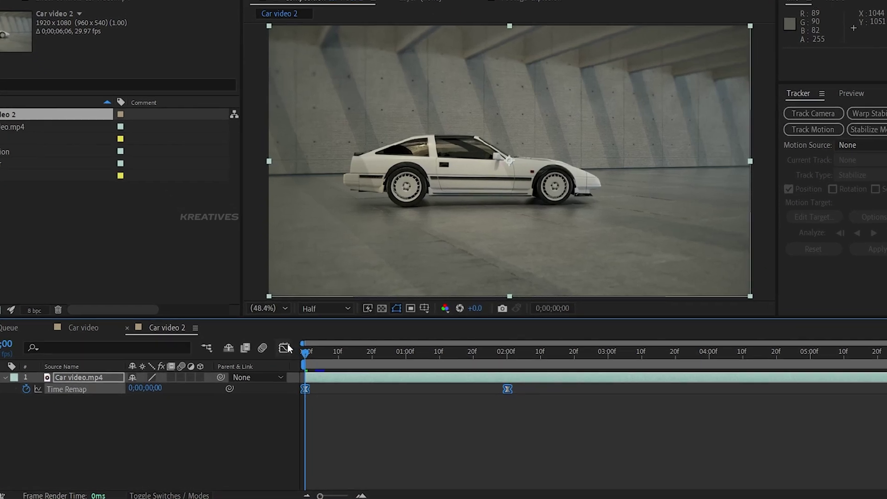
Shape the Time Remap value graph into a speed ramp that is fast at both ends and slow in the middle, and preview it
left_click(287, 349)
left_click(472, 482)
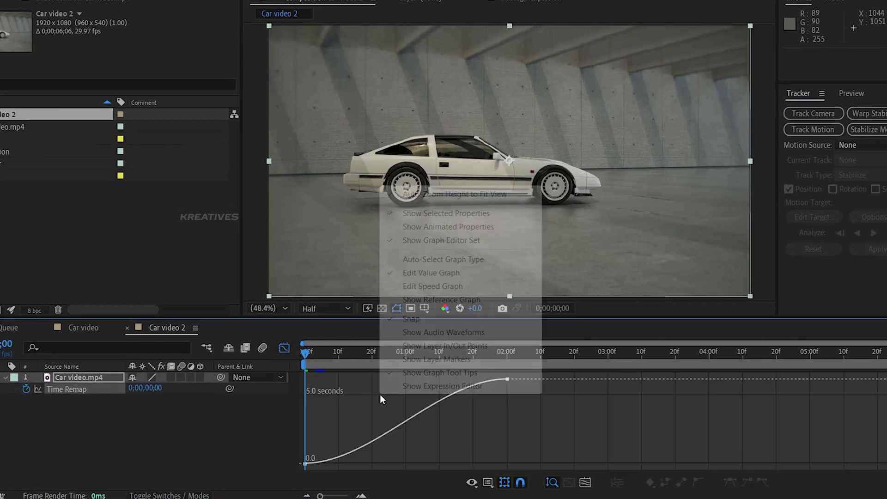
left_click(349, 409)
left_click(370, 461)
left_click_drag(369, 459, 314, 401)
left_click_drag(439, 378, 503, 437)
key("space")
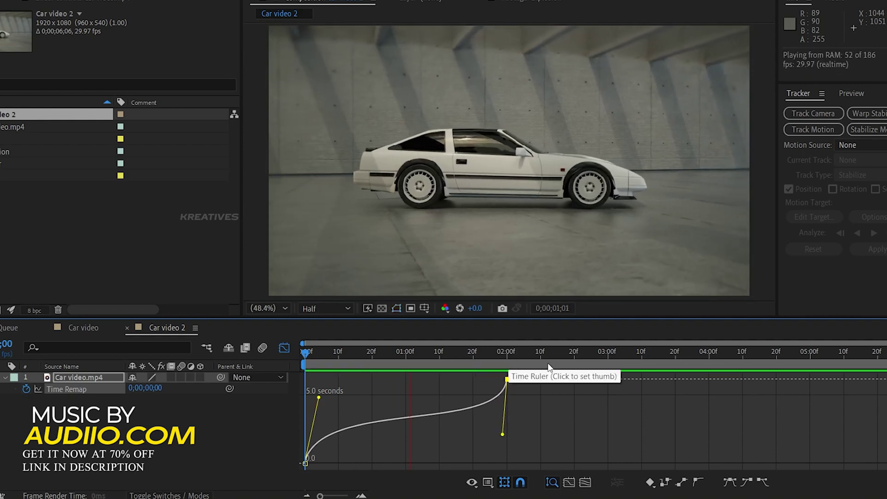
key("space")
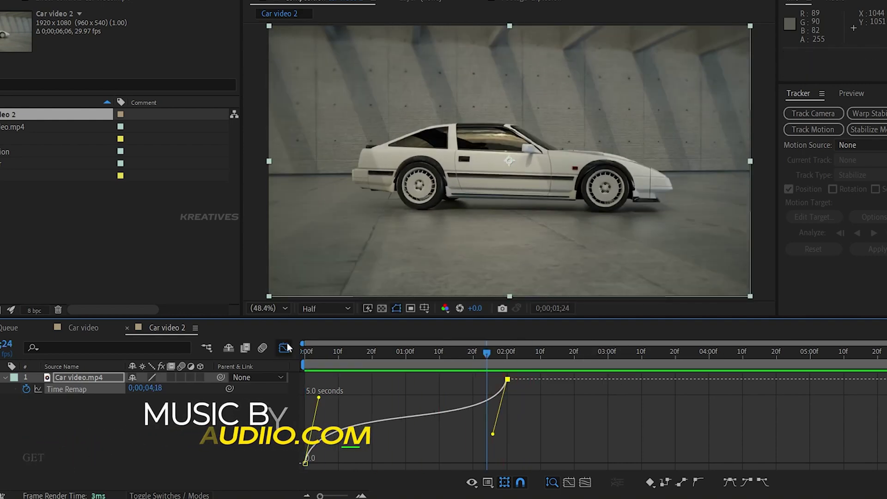
left_click(284, 348)
Trim the video layer and the work area to end at 0;00;02;00, and crop the composition to the work area
left_click_drag(489, 352, 508, 353)
key("alt+bracketright")
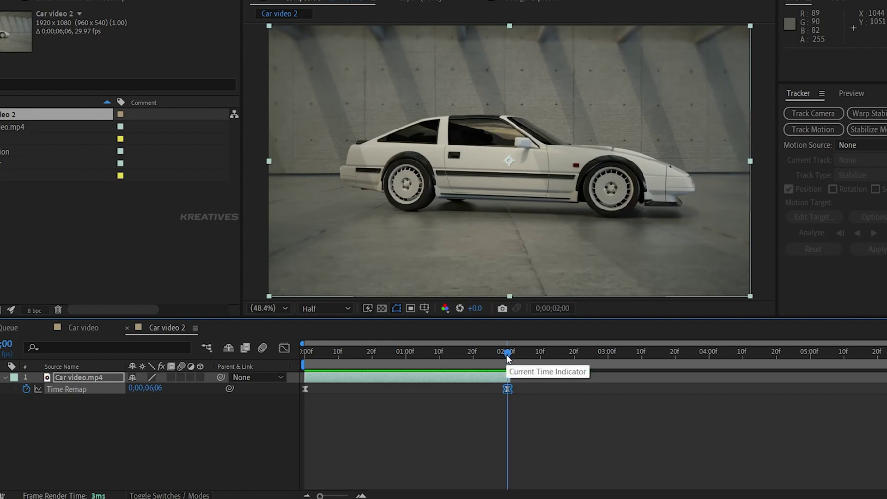
key("n")
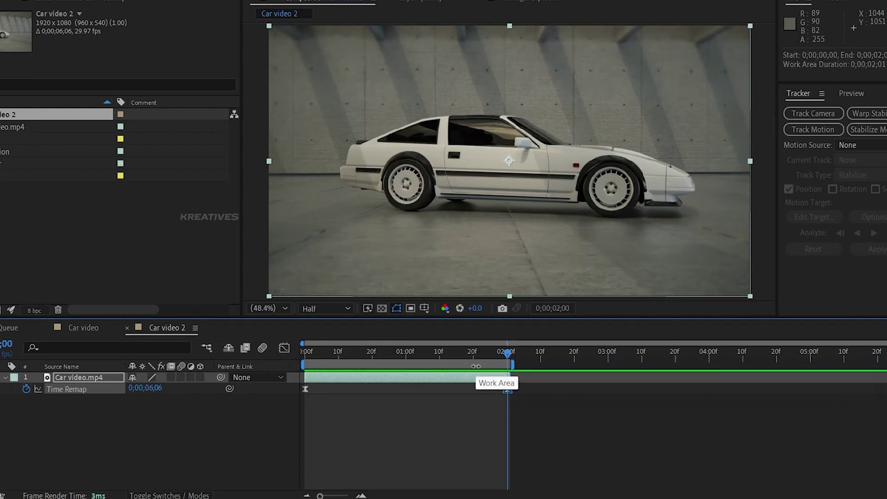
key("ctrl+shift+x")
key("space")
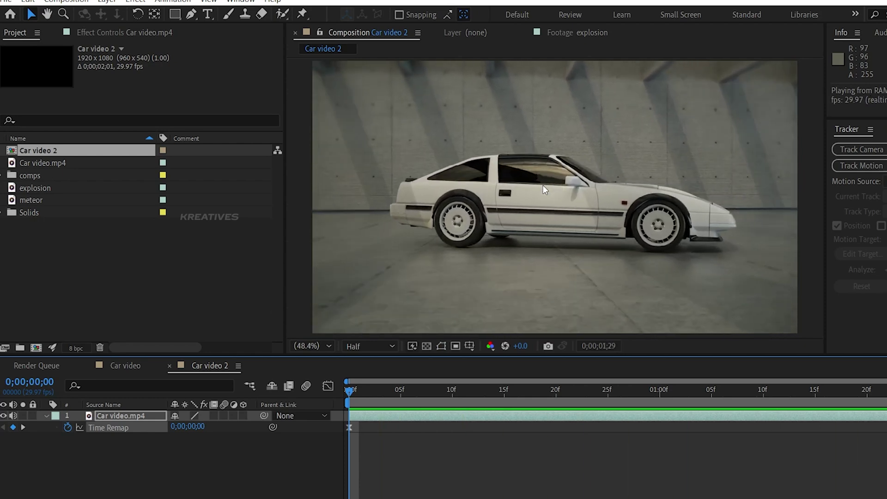
Duplicate the video layer, naming the upper copy "car roto" and the lower one "bg"
left_click(47, 415)
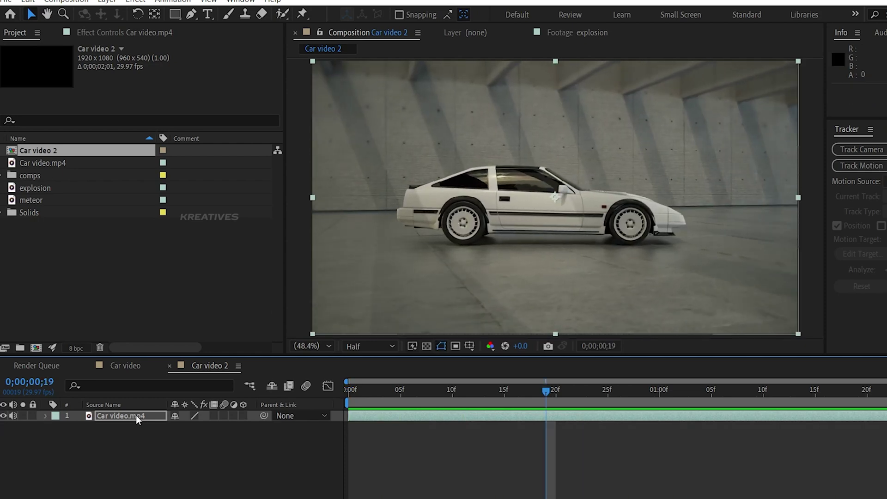
key("ctrl+d")
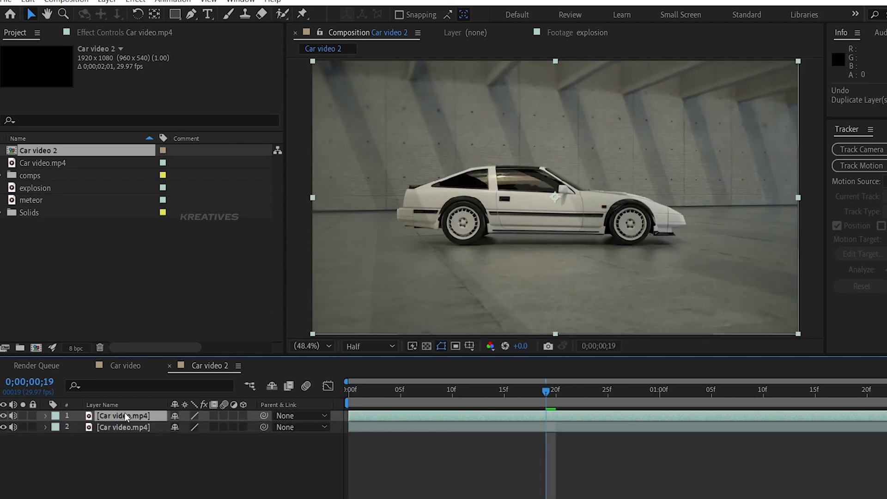
key("Return")
type("car")
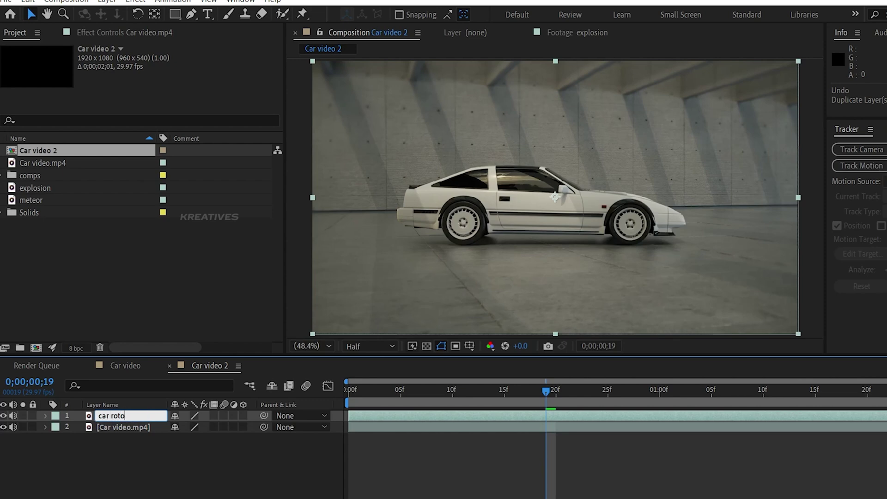
type(" roto")
left_click(132, 426)
key("Return")
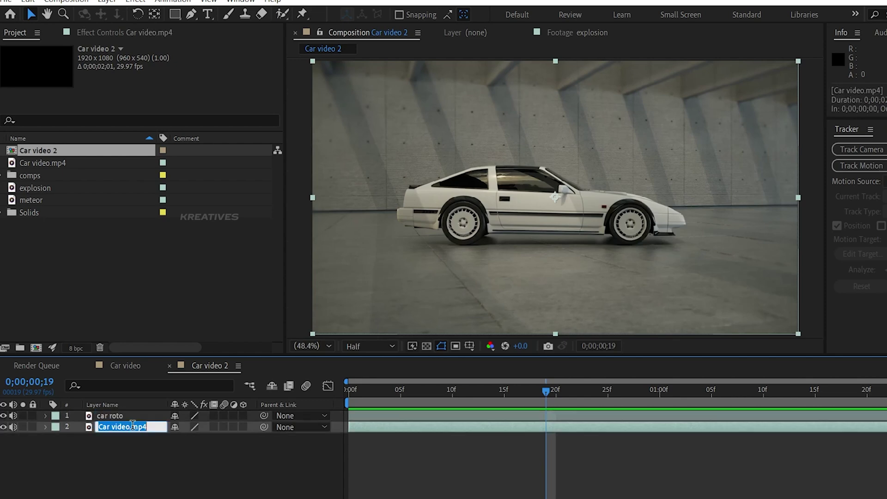
type("bg")
key("Return")
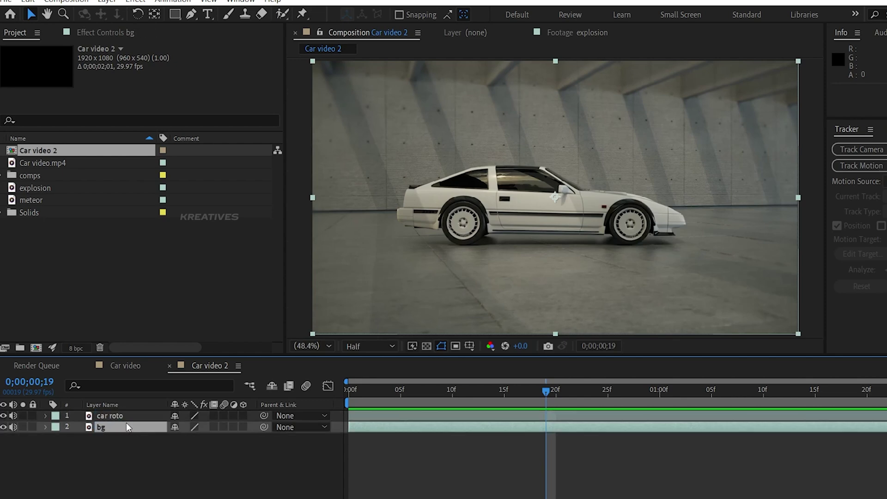
Hide the bg layer and paint an initial Roto Brush foreground stroke across the car in the car roto layer
left_click(4, 428)
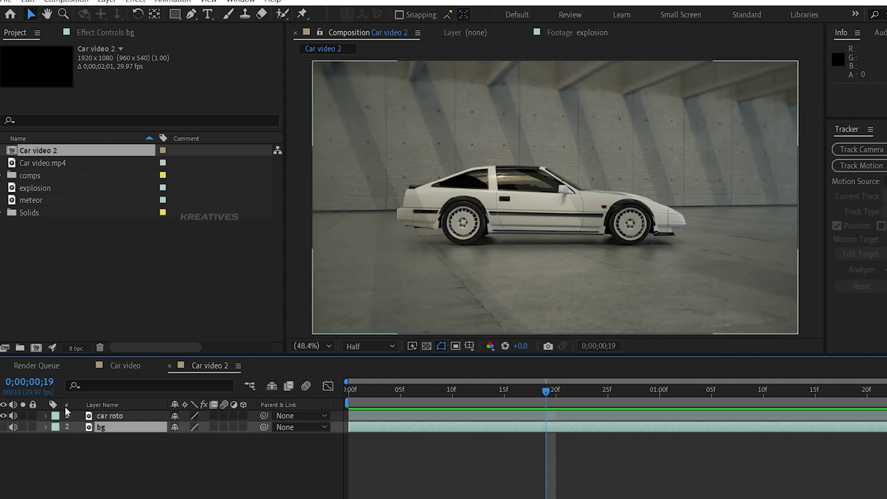
left_click(113, 417)
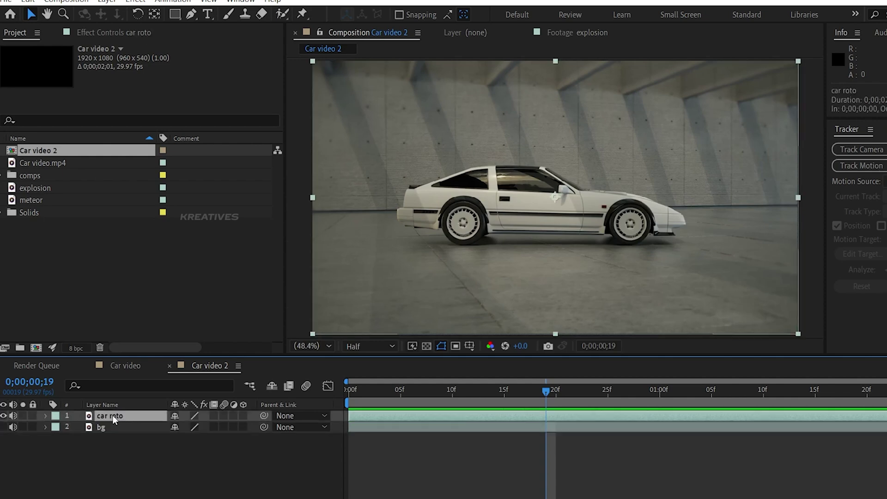
double_click(112, 415)
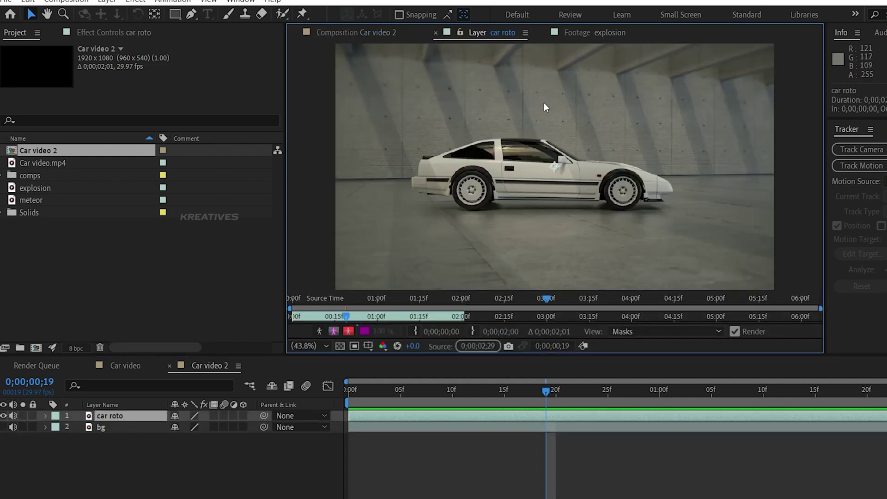
left_click(282, 13)
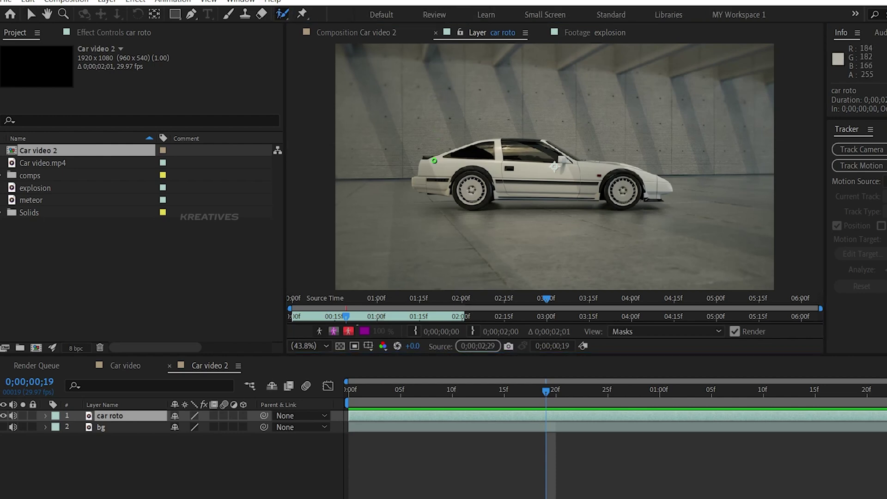
mouse_move(431, 172)
left_mouse_down()
mouse_move(497, 140)
mouse_move(656, 189)
left_mouse_up()
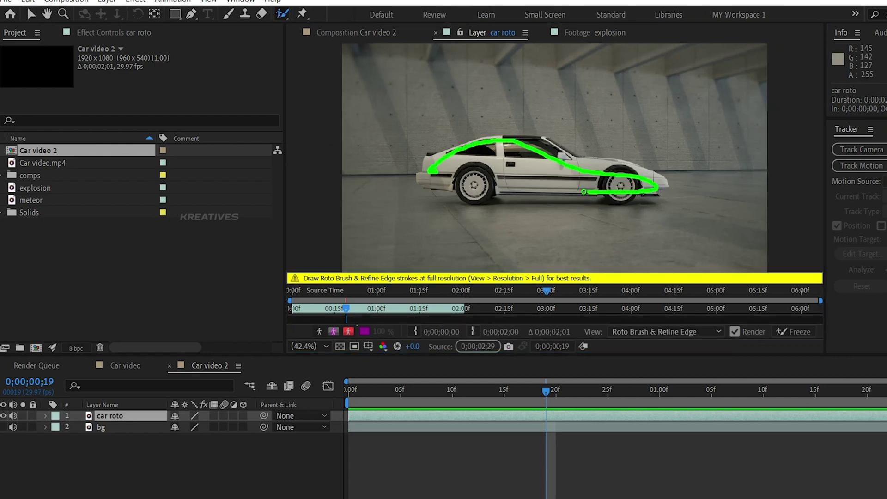
Refine the Roto Brush selection around the car's front bumper, wheels and windshield with corrective strokes
scroll(477, 216, "up", 3)
mouse_move(421, 153)
left_mouse_down()
mouse_move(464, 205)
mouse_move(513, 185)
left_mouse_up()
scroll(576, 181, "right", 3)
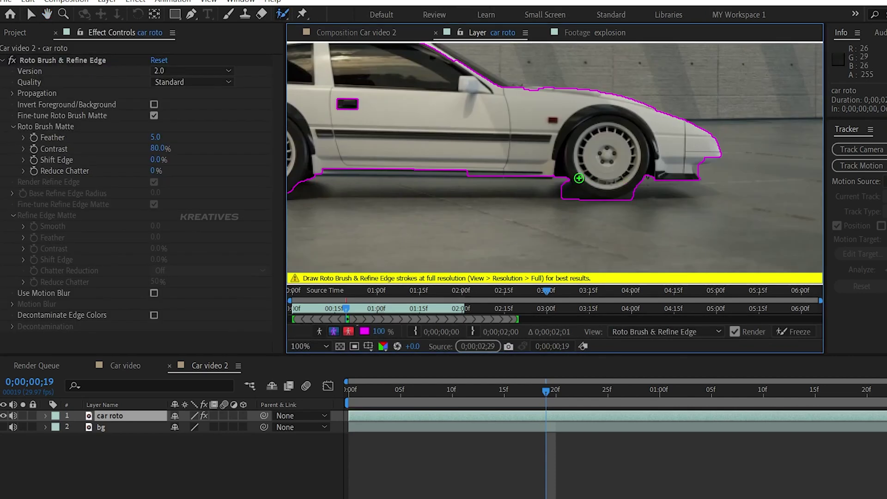
scroll(695, 178, "up", 1)
scroll(656, 176, "right", 3)
scroll(646, 164, "down", 1)
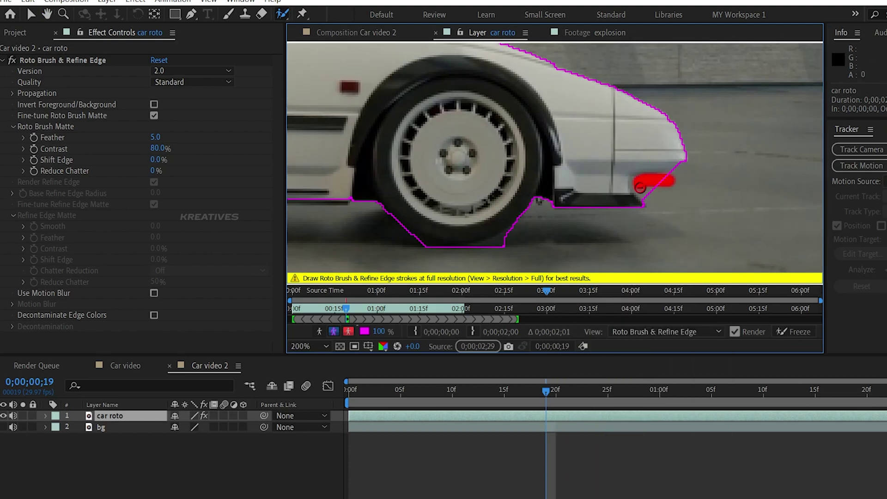
scroll(642, 176, "left", 5)
scroll(642, 175, "up", 2)
left_click_drag(577, 193, 470, 140)
left_click_drag(536, 166, 614, 184)
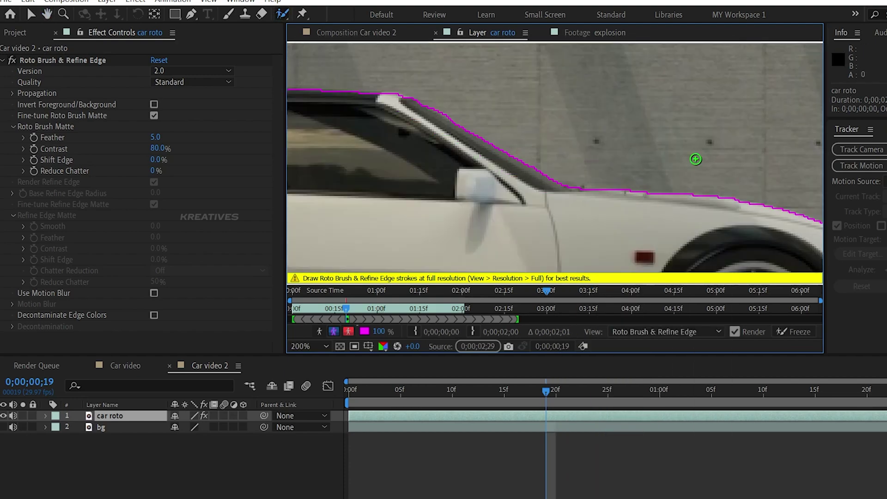
Add the dark sill below the car door to the Roto Brush selection with a foreground stroke
scroll(582, 152, "left", 5)
scroll(473, 146, "down", 2)
scroll(580, 148, "right", 2)
mouse_move(700, 165)
left_mouse_down()
mouse_move(564, 164)
mouse_move(397, 163)
left_mouse_up()
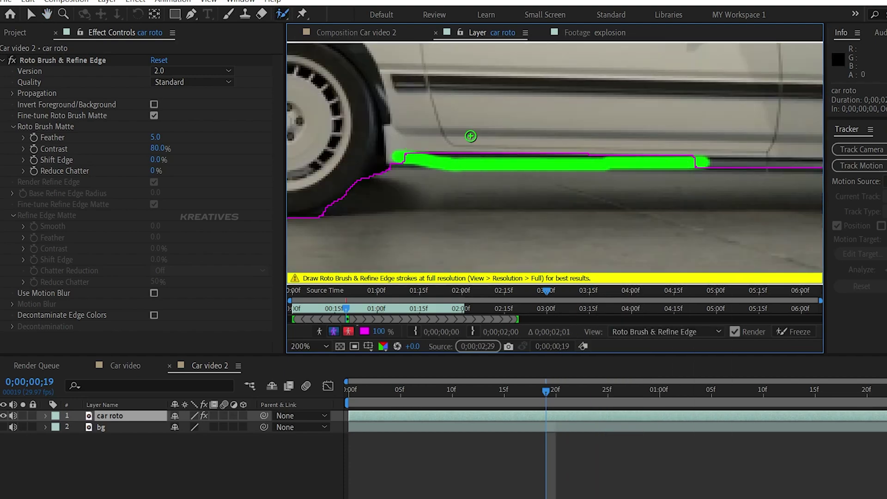
scroll(470, 137, "down", 2)
Propagate the Roto Brush selection through the clip, freeze it, and return to the Car video 2 composition view
key("space")
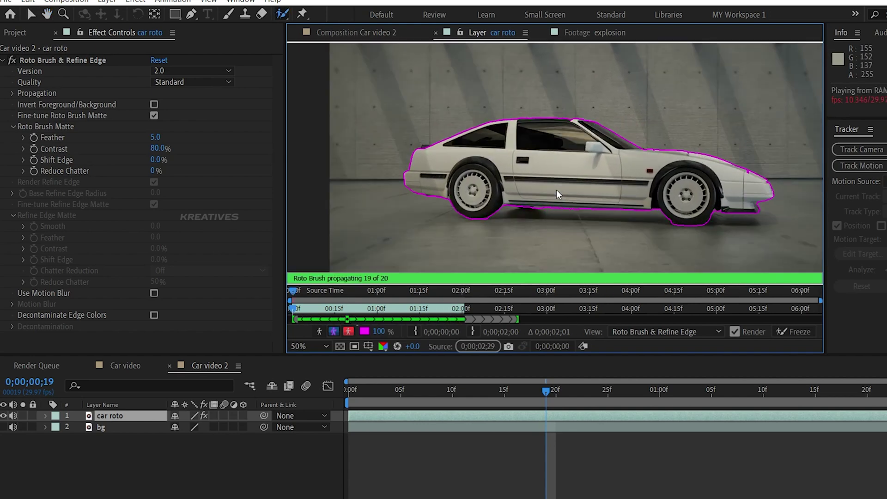
left_click(799, 330)
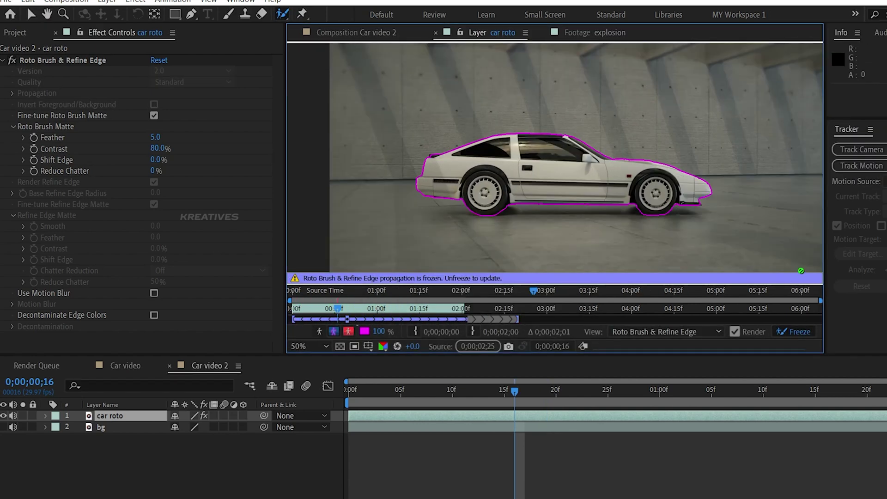
left_click(351, 33)
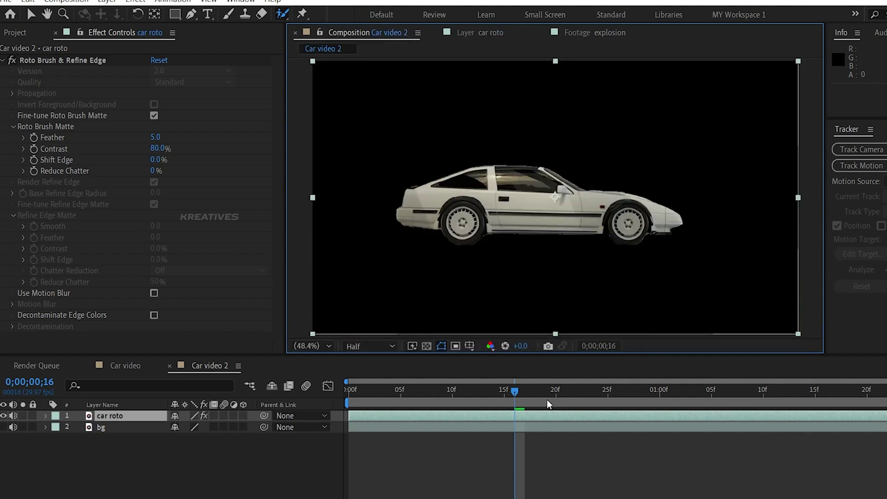
Set the Roto Brush matte's Feather to 10.7 and Shift Edge to 32% on the car roto layer
left_click_drag(531, 389, 472, 395)
left_click_drag(153, 138, 195, 135)
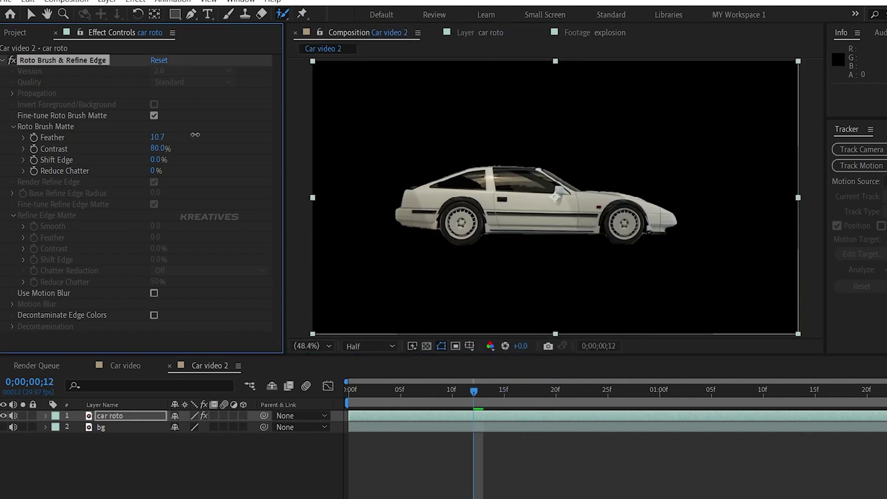
left_click_drag(161, 159, 177, 162)
Show the bg layer, return to the first frame, and hide the car roto layer
left_click(3, 427)
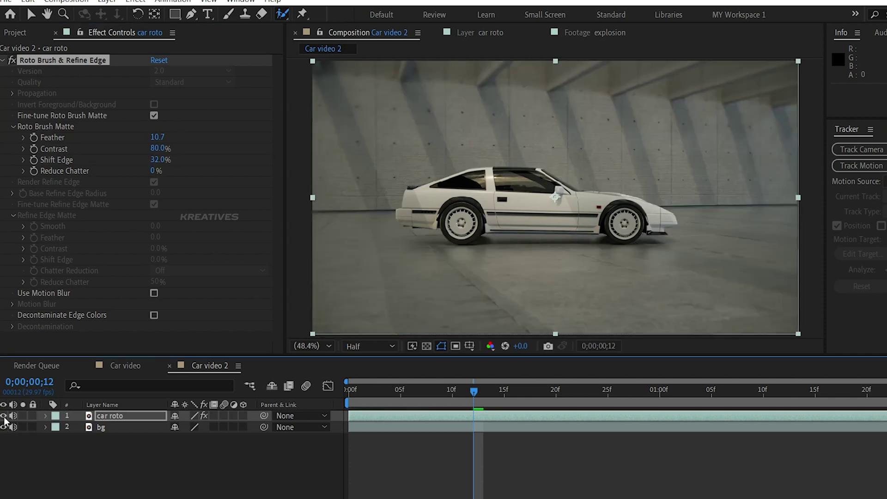
left_click_drag(475, 393, 341, 394)
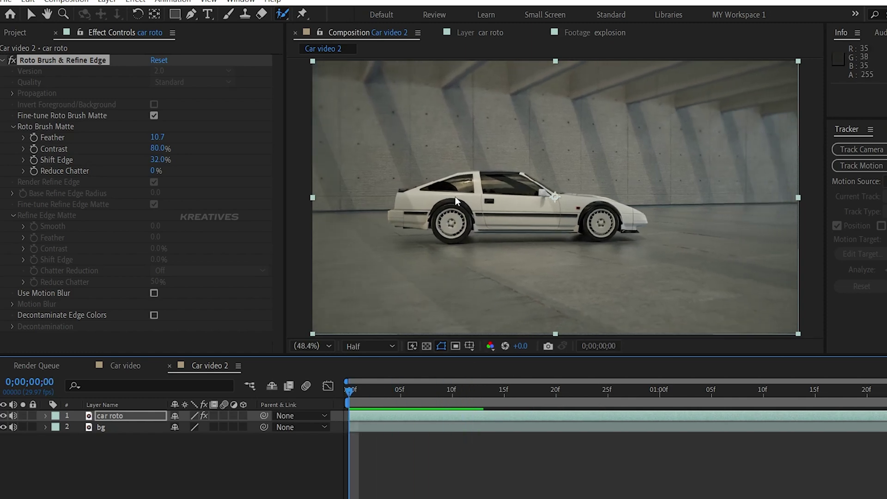
left_click(4, 416)
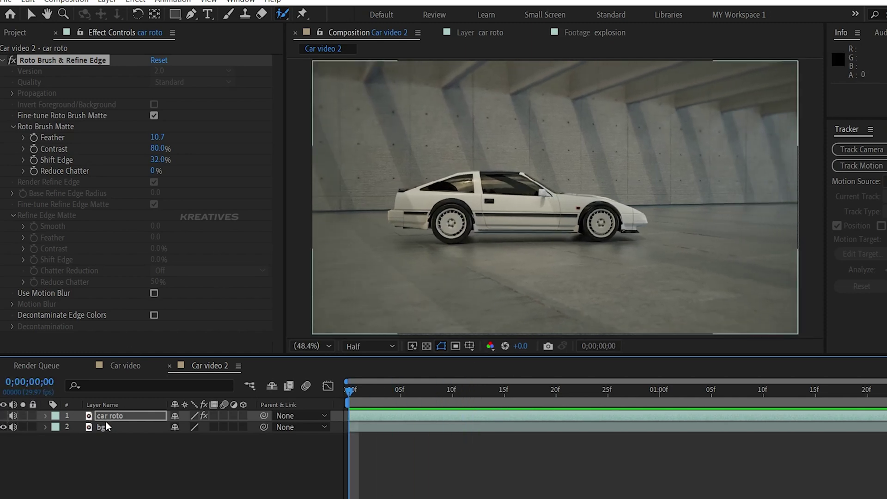
Apply the 3D Camera Tracker effect to the bg layer, undoing the effect's deletion
left_click(107, 426)
key("ctrl+space")
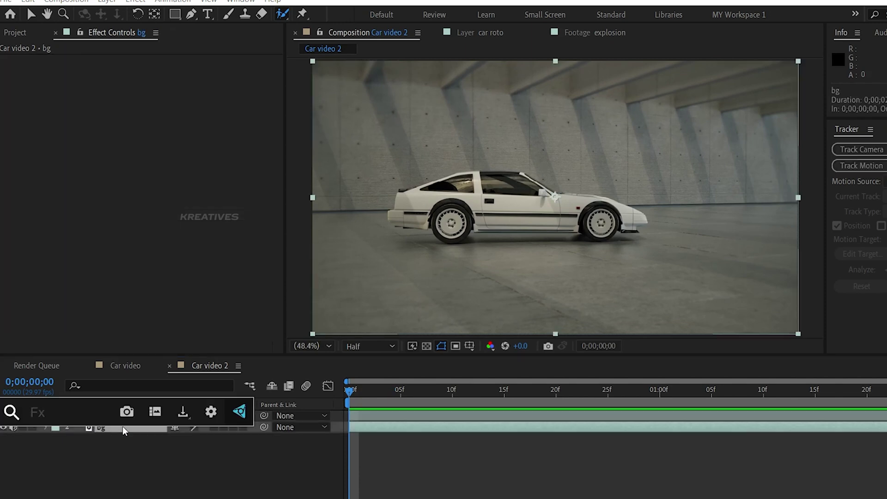
type("3d ca")
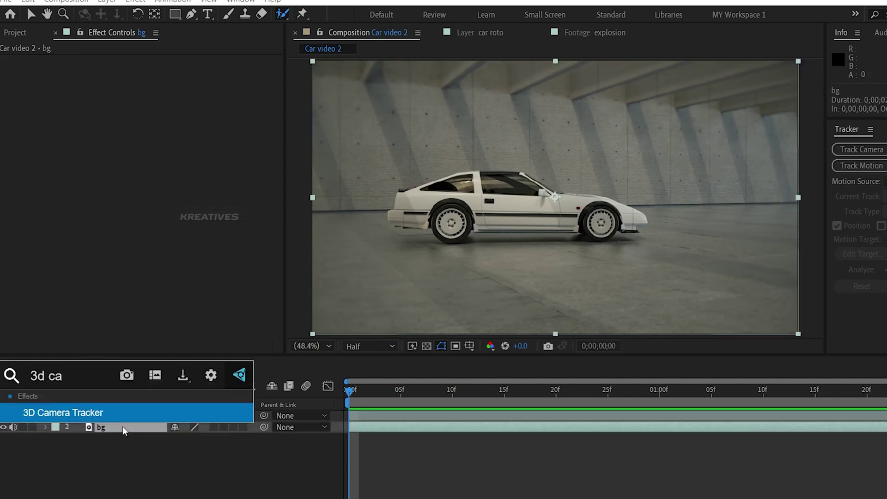
key("Return")
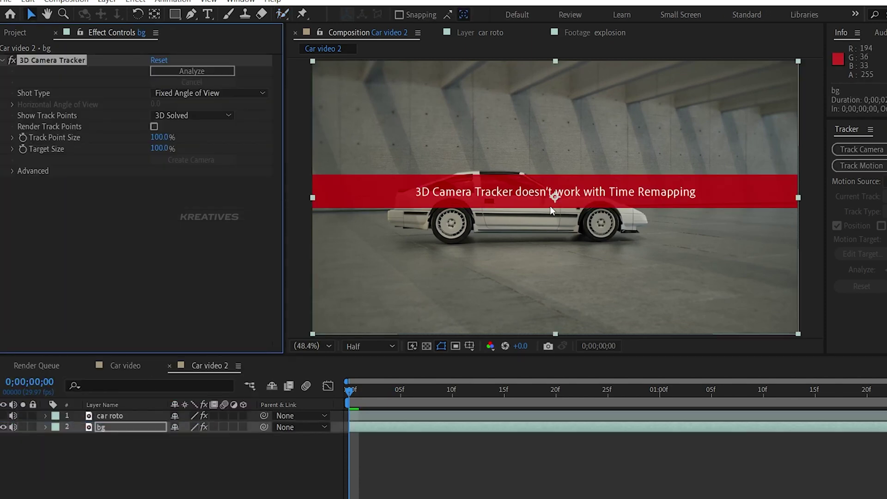
key("ctrl+z")
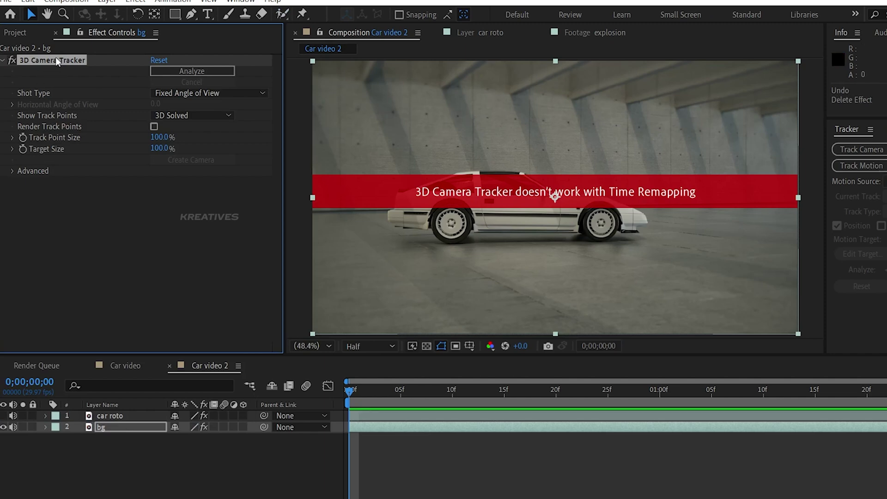
Delete the 3D Camera Tracker from the bg layer and pre-compose the layer as "bg", moving all attributes into the new composition
key("Delete")
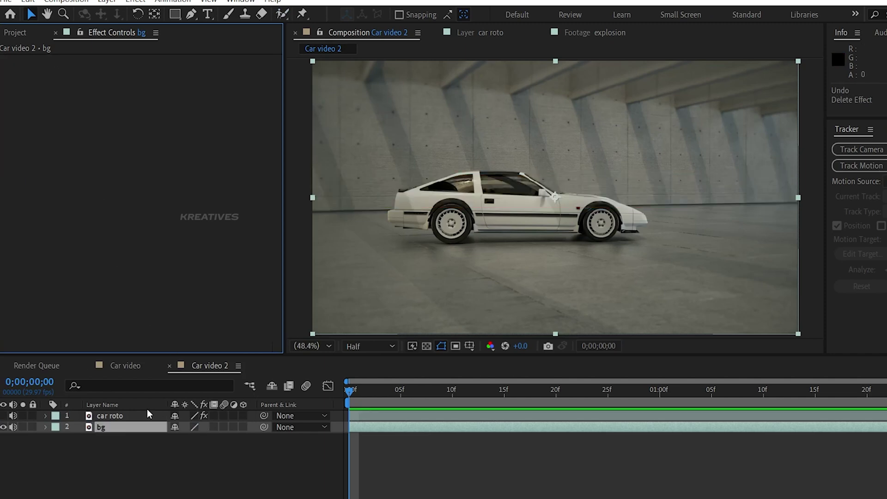
key("ctrl+shift+c")
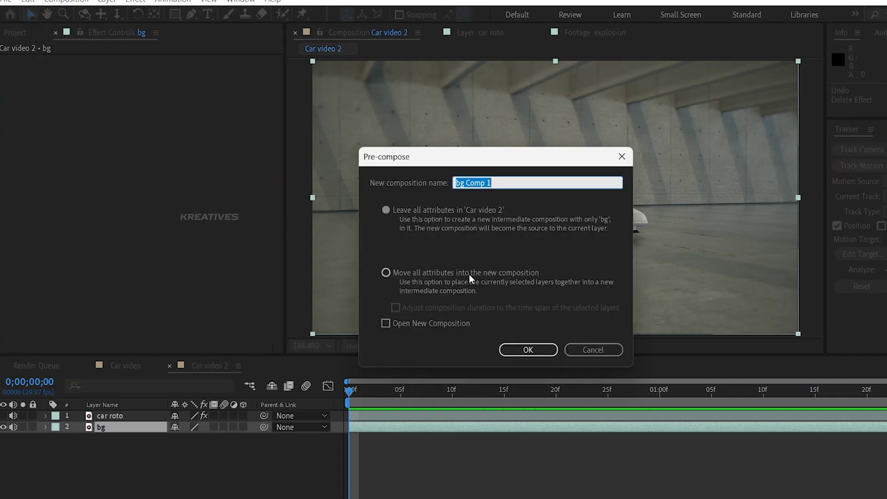
left_click(407, 274)
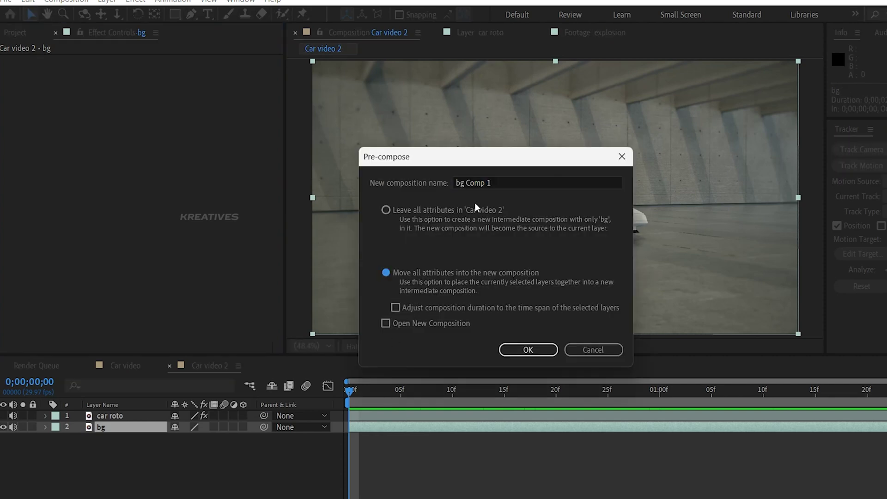
left_click(457, 181)
type("bg")
left_click(529, 350)
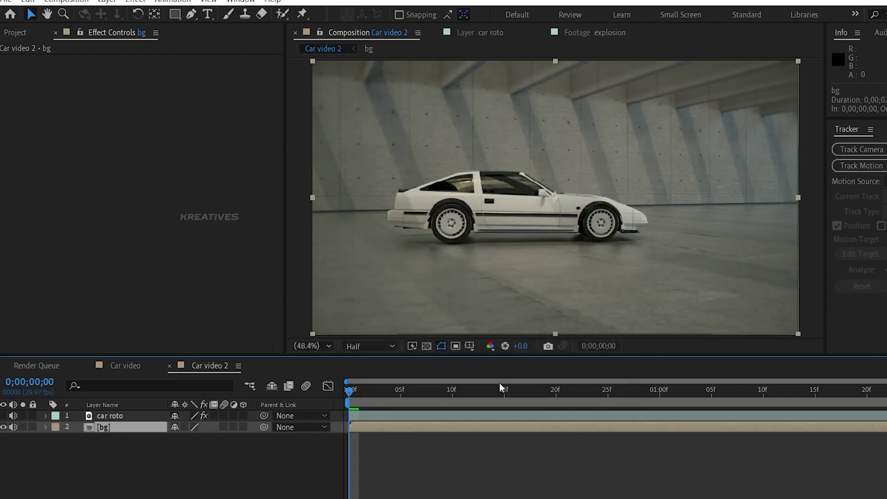
Track the pre-composed bg layer using the 3D Camera Tracker with Detailed Analysis, and reset the effect
key("ctrl+space")
type("3d ca")
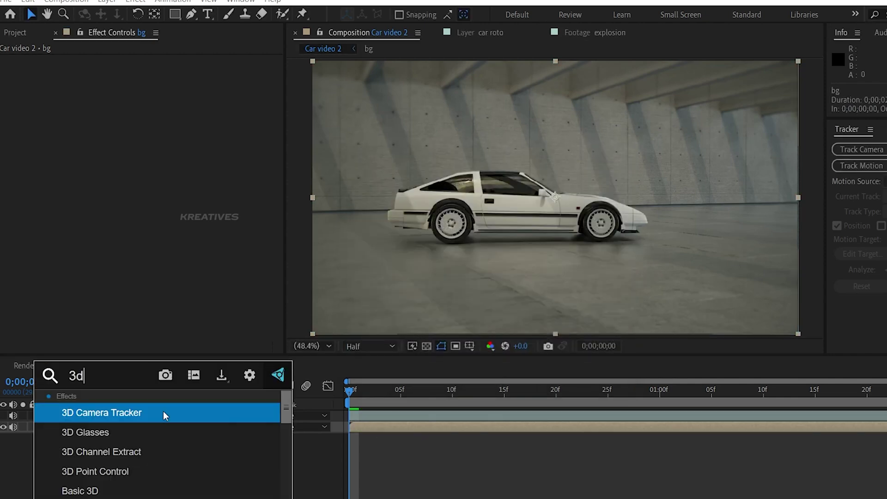
left_click(162, 412)
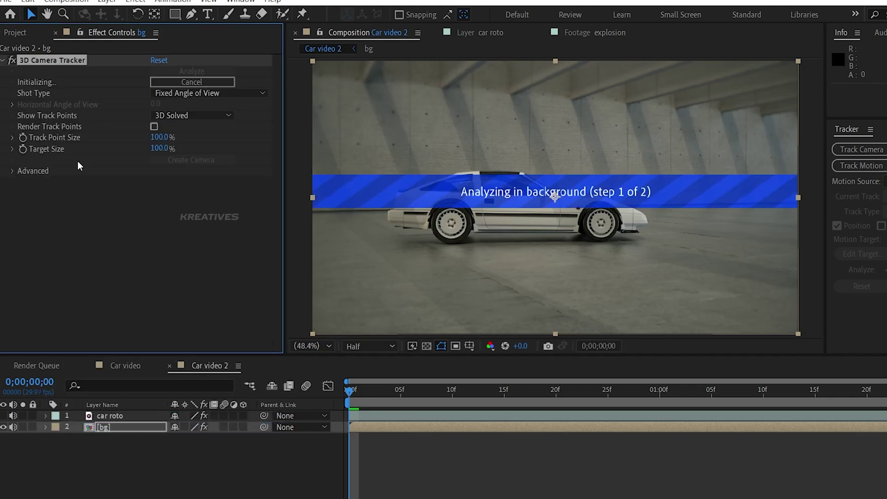
left_click(13, 171)
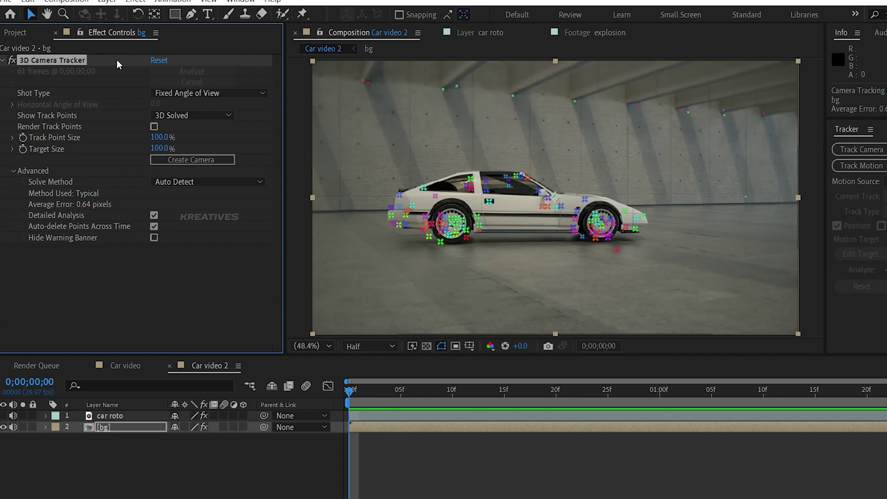
left_click(152, 61)
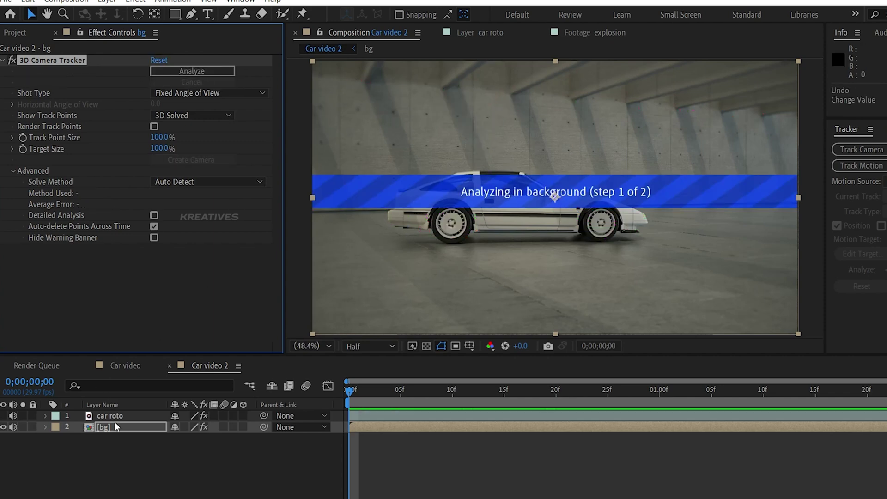
Add a Sharpen effect with an amount of 104 to the bg layer and place it above the 3D Camera Tracker
key("ctrl+space")
type("shar")
key("Return")
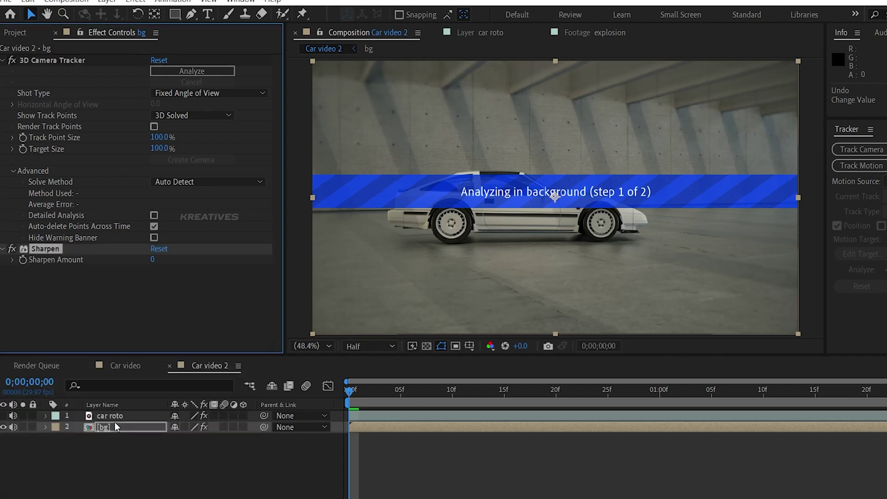
left_click_drag(154, 262, 129, 217)
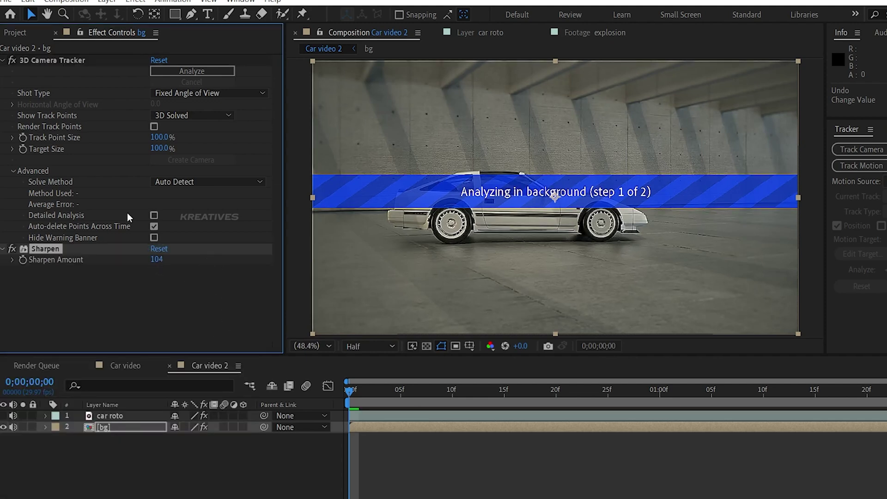
left_click_drag(51, 248, 64, 60)
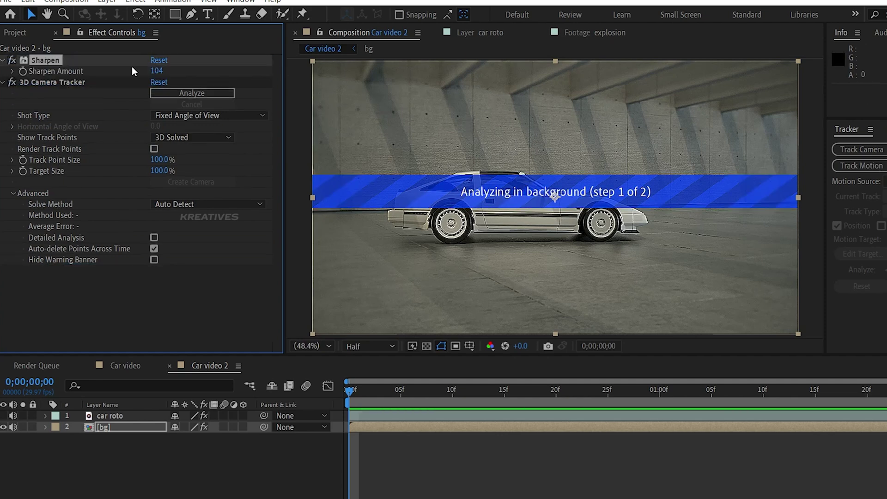
Analyze the bg layer with the 3D Camera Tracker and create a solid and camera from wall track points above the car
left_click(194, 90)
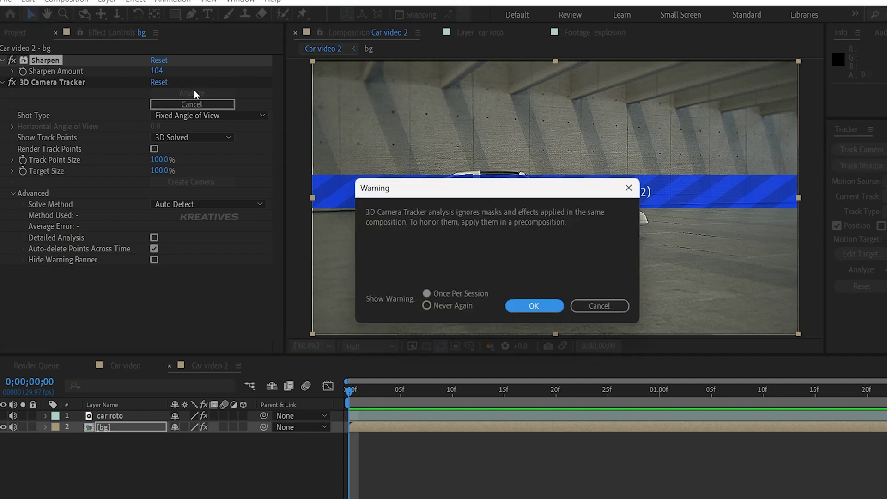
left_click(526, 305)
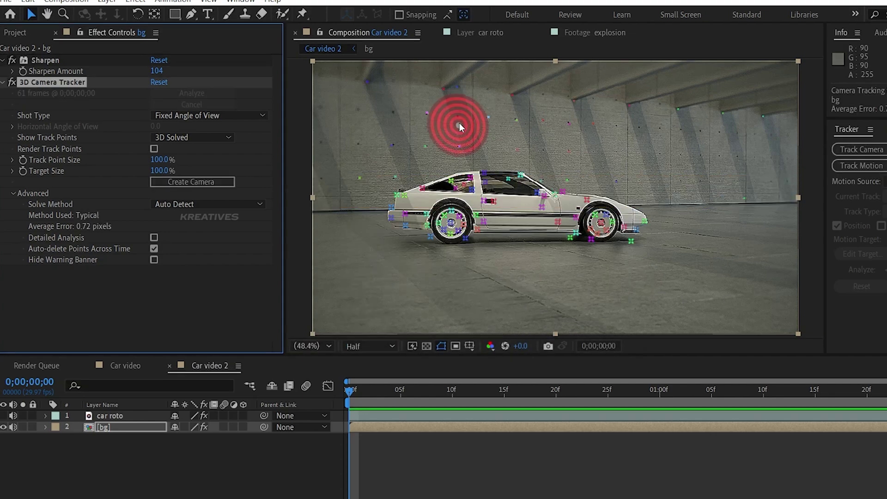
mouse_move(516, 119)
left_mouse_down()
mouse_move(432, 108)
mouse_move(401, 117)
mouse_move(412, 148)
mouse_move(491, 165)
mouse_move(540, 149)
mouse_move(517, 121)
left_mouse_up()
right_click(473, 128)
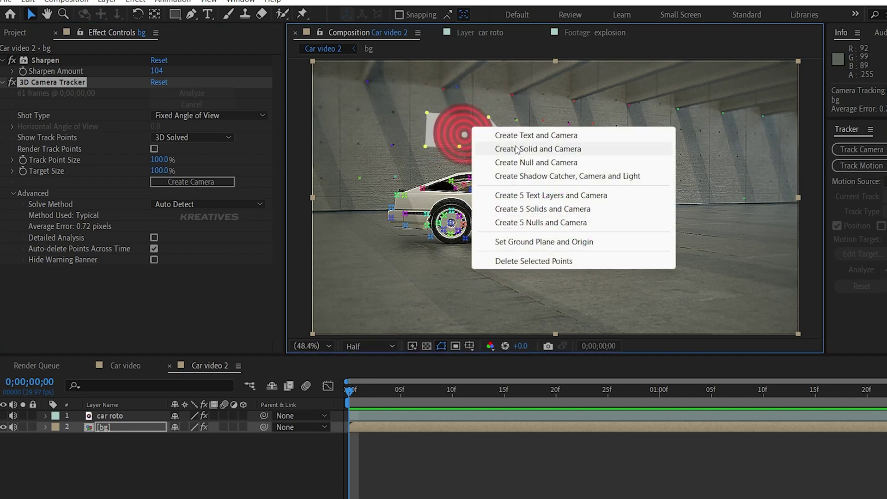
left_click(517, 149)
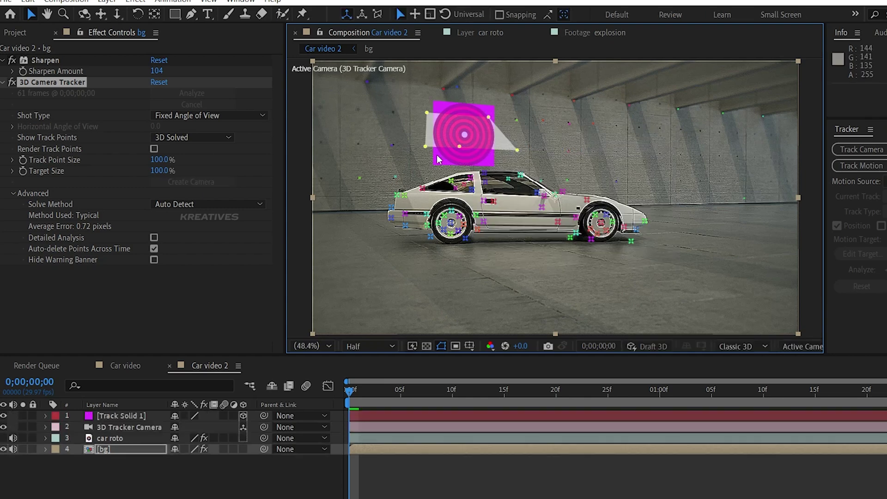
Delete the Sharpen effect from the bg layer and add the explosion footage to the Car video 2 composition above the car roto layer
left_click(48, 60)
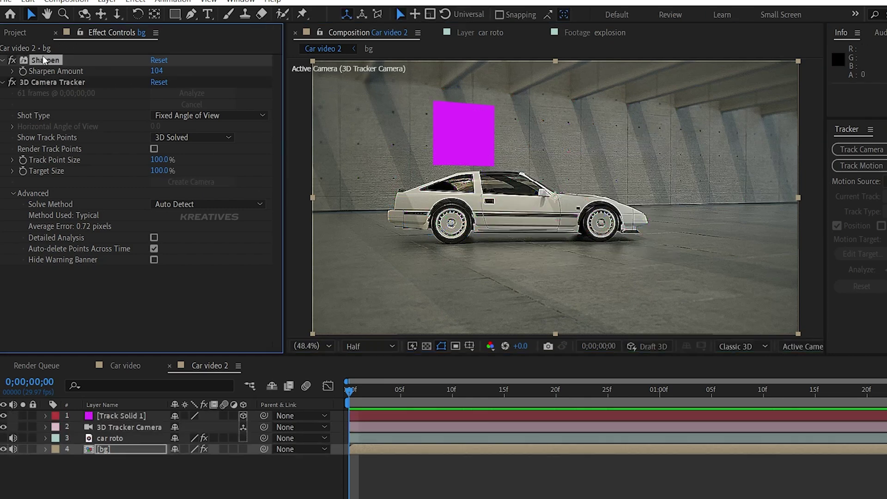
key("Delete")
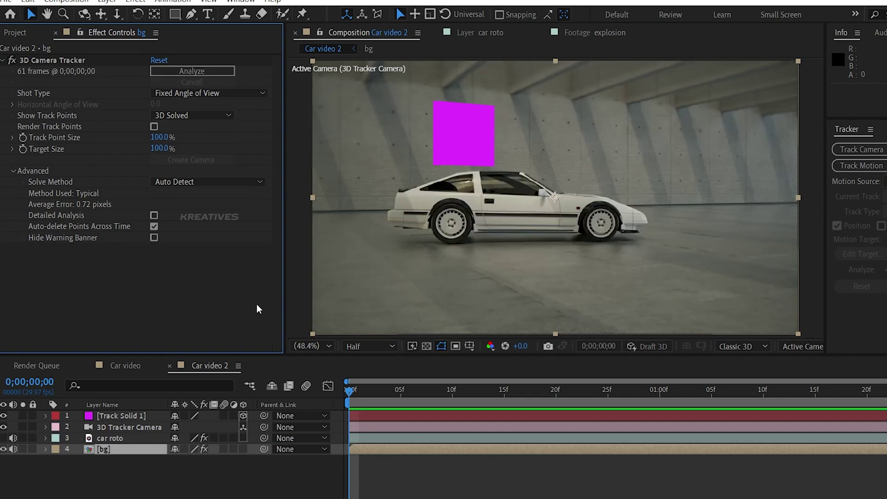
left_click(15, 32)
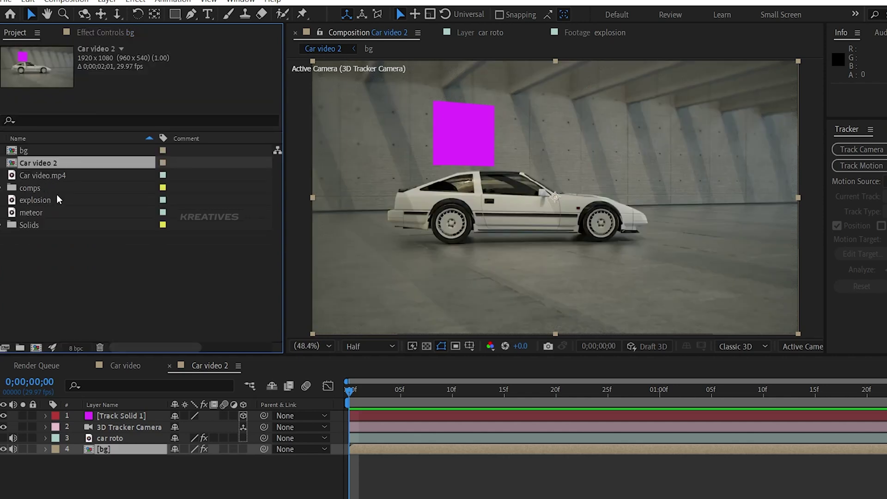
left_click(41, 199)
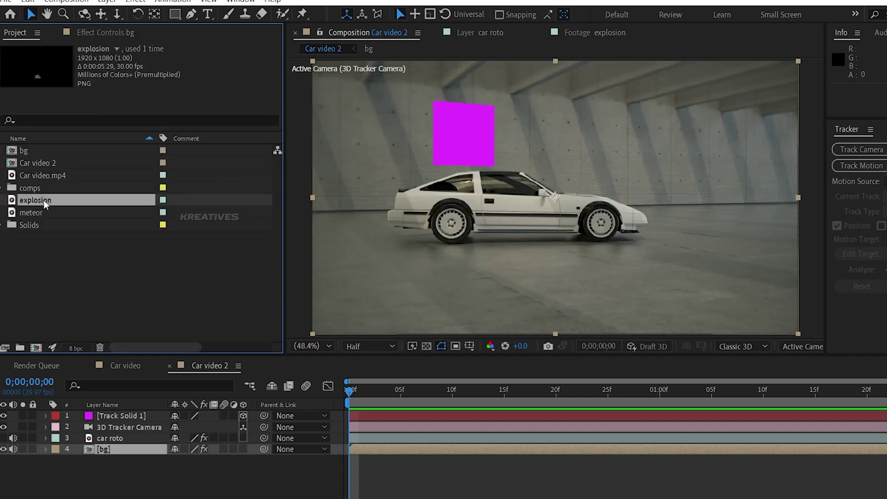
left_click_drag(39, 196, 95, 420)
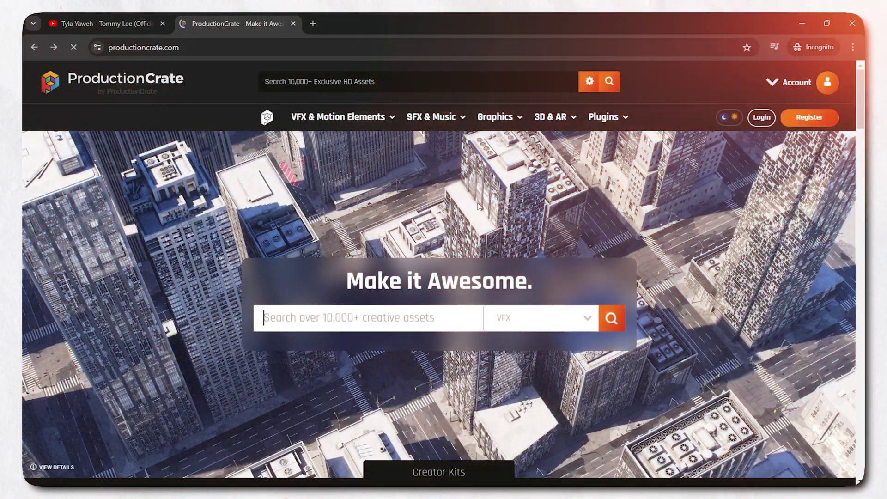
Switch to the browser, search ProductionCrate for "free explosion", and preview the Ultimate Explosion 1 clip
left_click(323, 86)
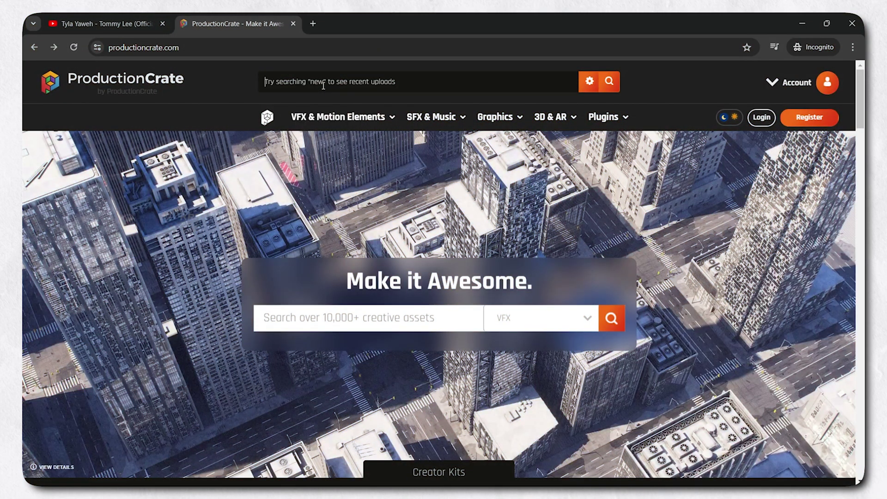
type("free ex")
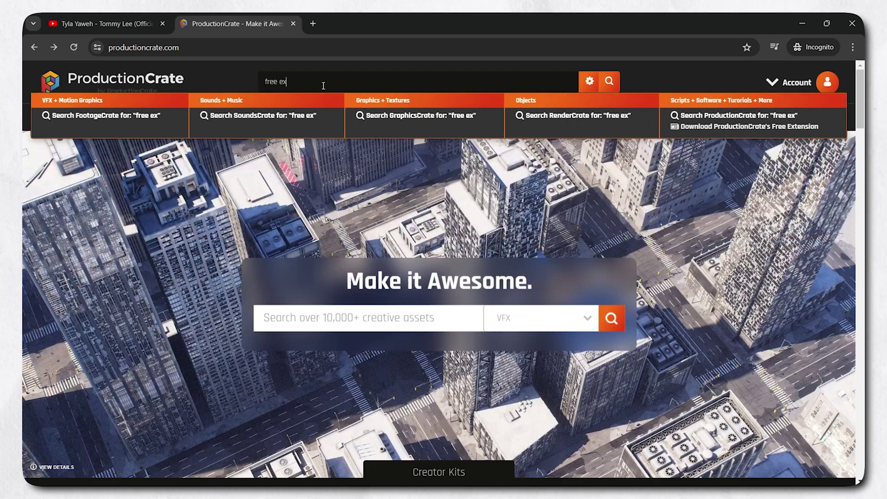
type("plosion")
left_click(610, 83)
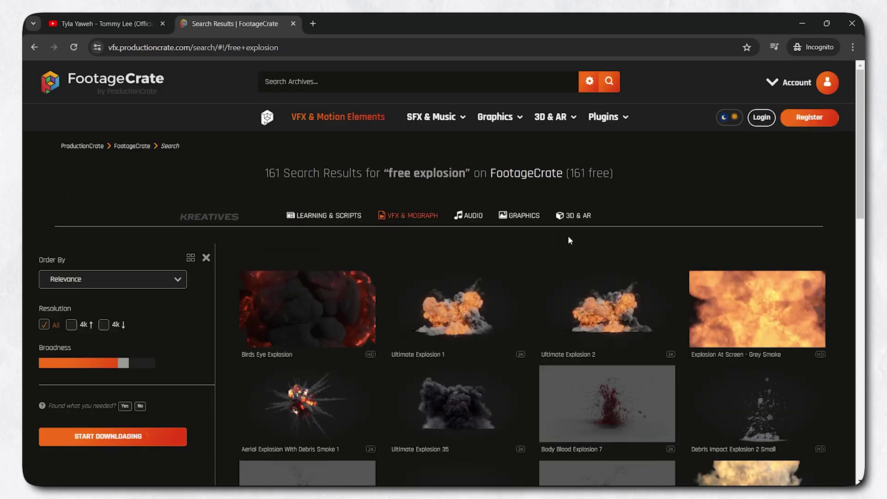
mouse_move(487, 304)
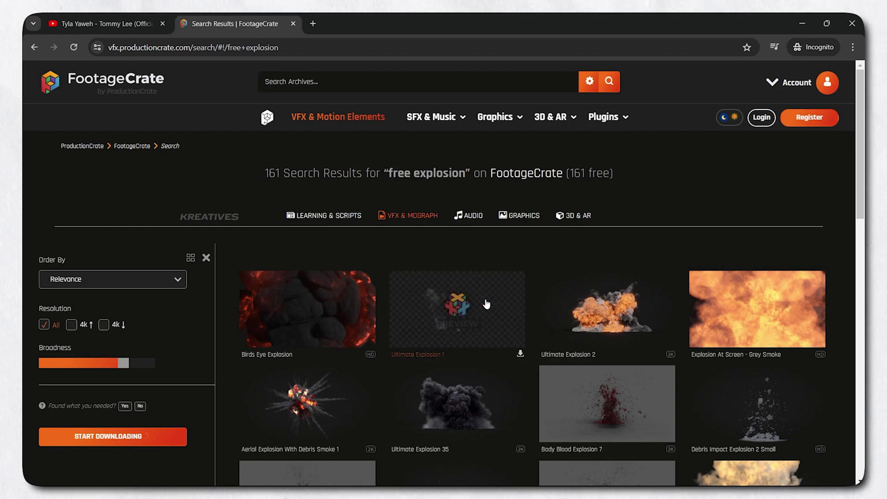
Open ProductionCrate's registration page and review the membership plans and their download options
left_click(583, 380)
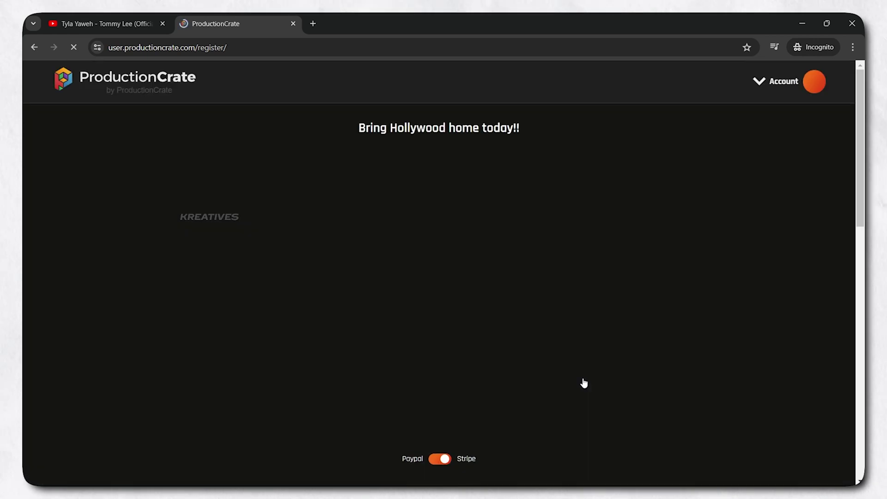
scroll(345, 313, "down", 4)
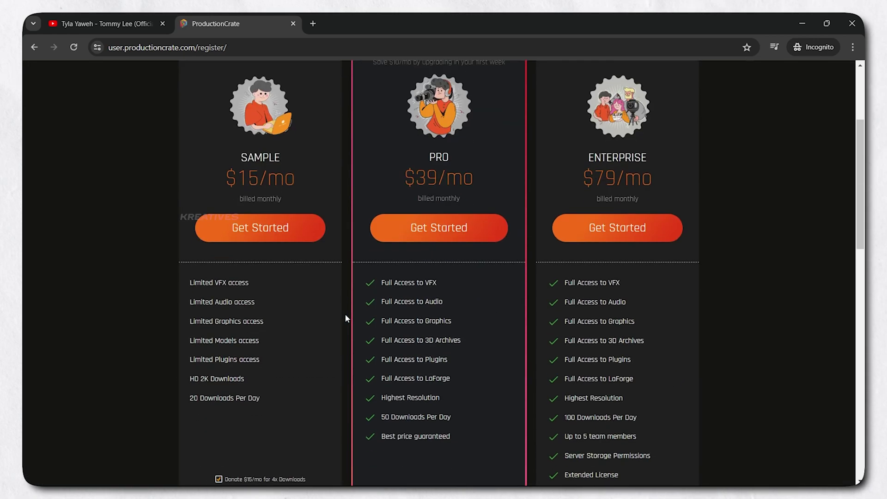
scroll(345, 313, "down", 2)
left_click(219, 370)
left_click(248, 134)
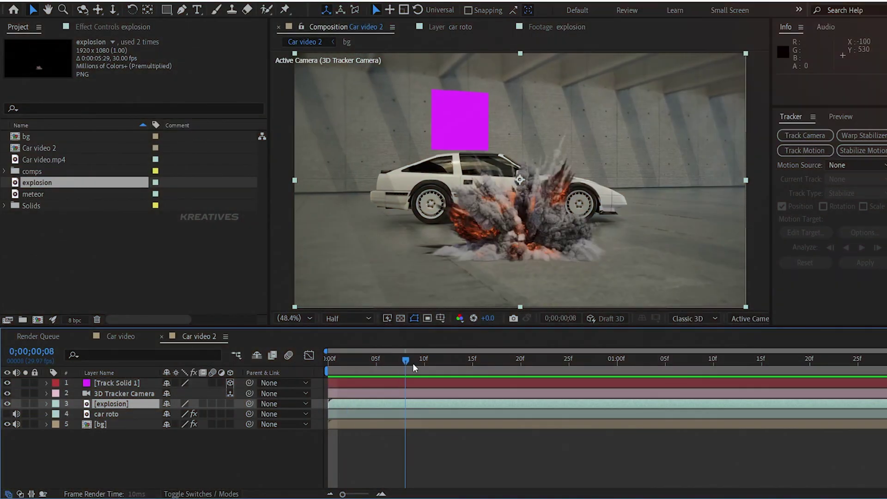
Back in After Effects, make the explosion layer 3D at frame 0;00;00;18 and copy Track Solid 1's Position onto it
left_click_drag(413, 364, 503, 372)
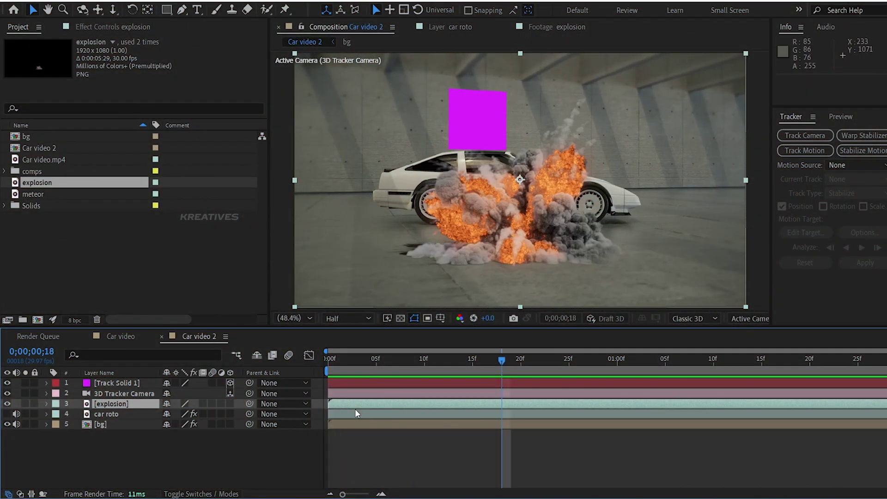
left_click(229, 403)
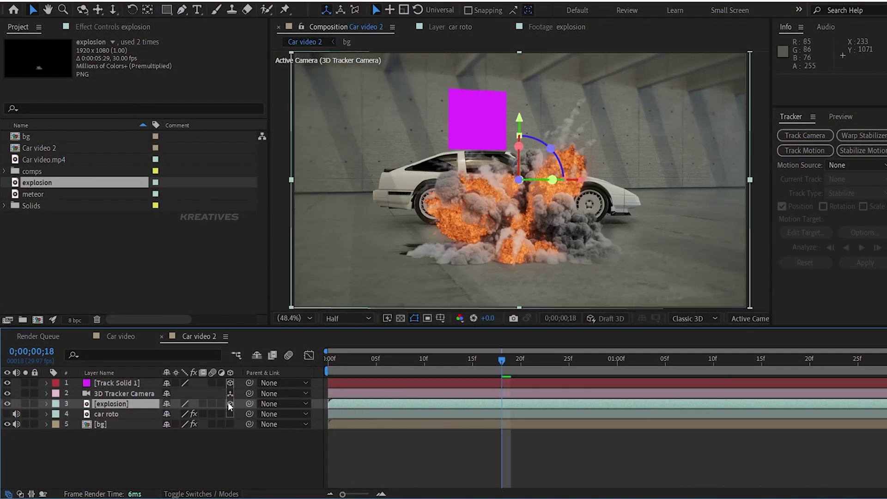
left_click(121, 384)
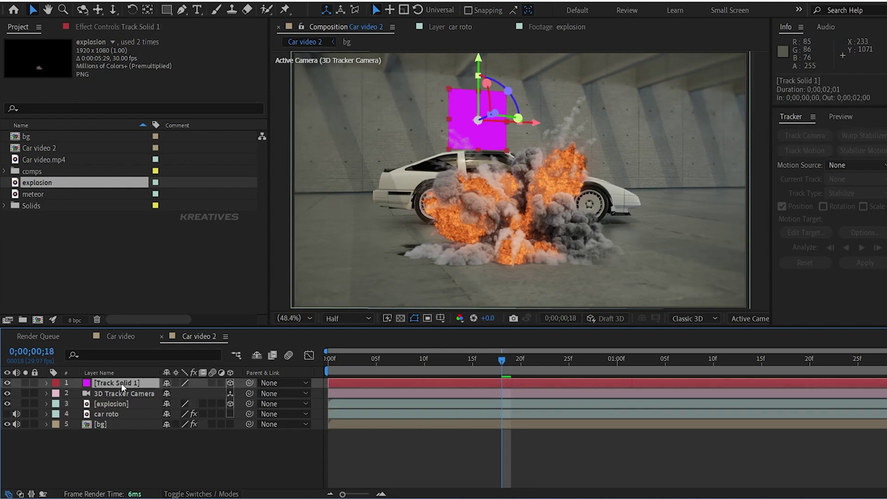
key("p")
left_click(120, 392)
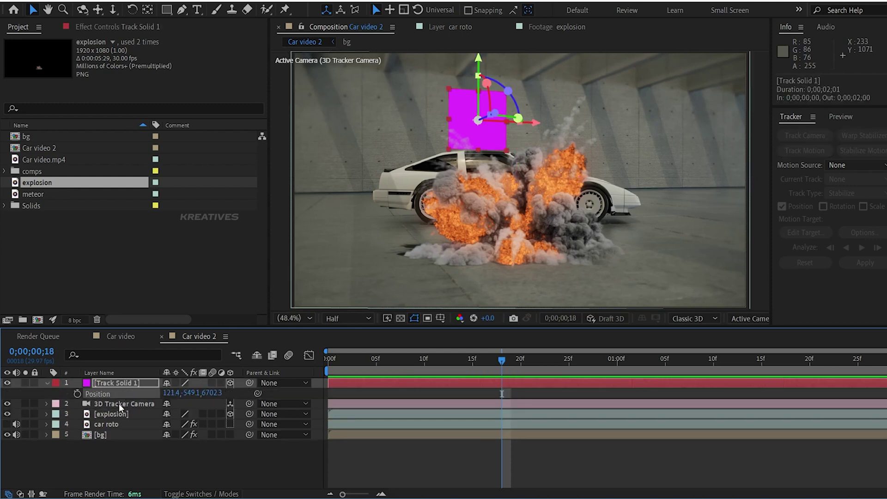
left_click(118, 414)
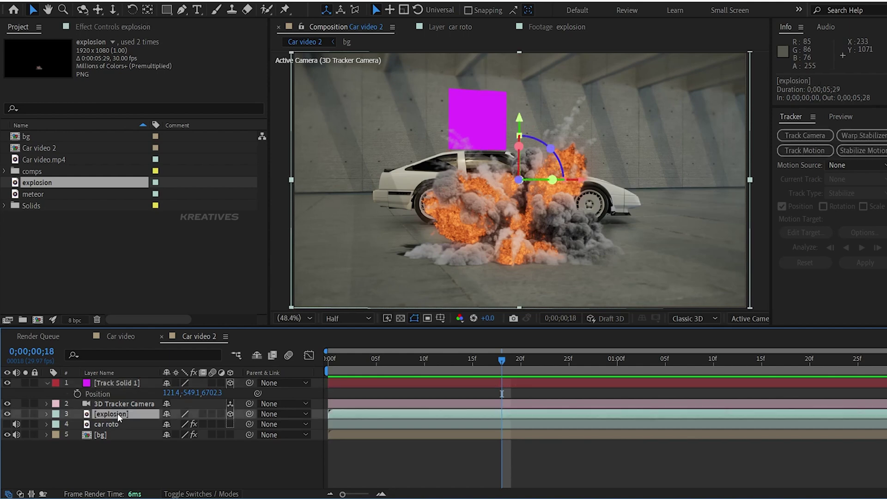
key("ctrl+v")
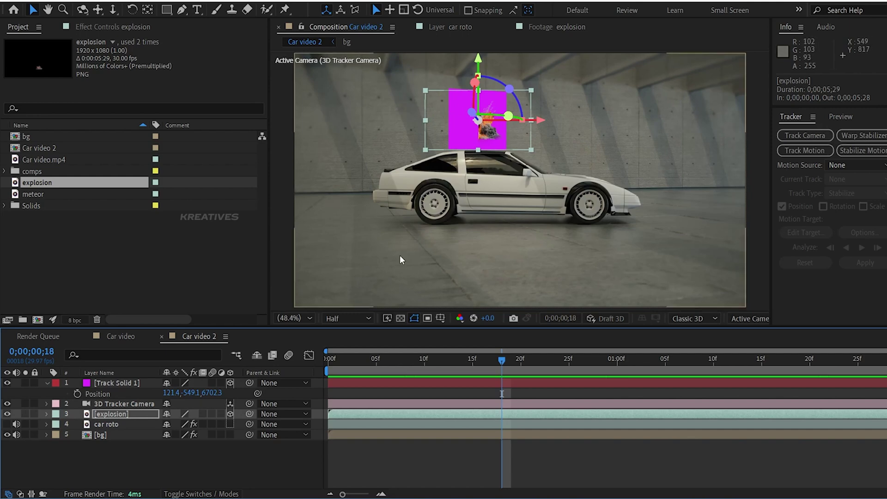
Delete the Track Solid 1 layer and scale the explosion layer up to 362%
left_click(123, 383)
key("Delete")
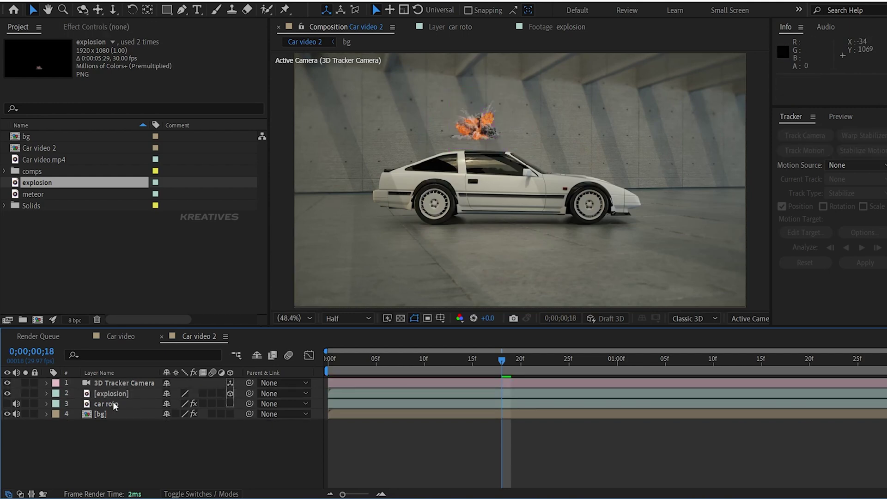
left_click(113, 392)
key("s")
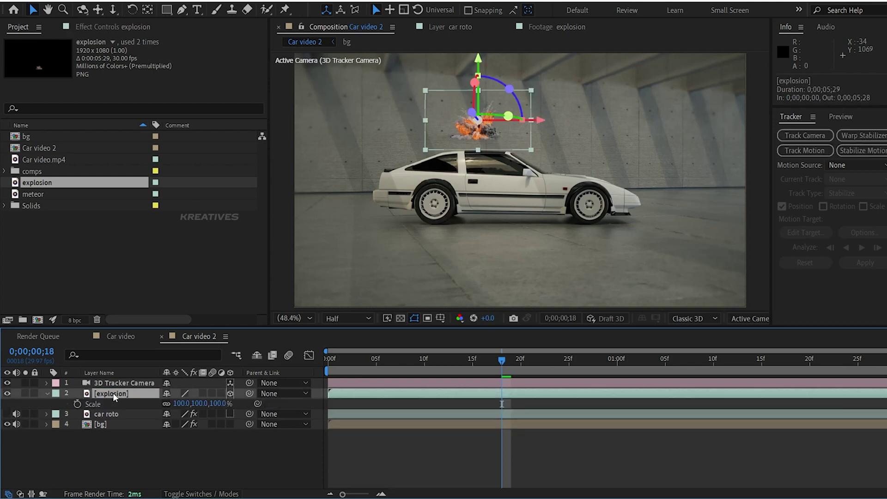
left_click_drag(181, 403, 548, 105)
Position the explosion over the car at about 766, -276, with its scale at 413% and its Z orientation at 0.9°
left_click_drag(478, 92, 511, 100)
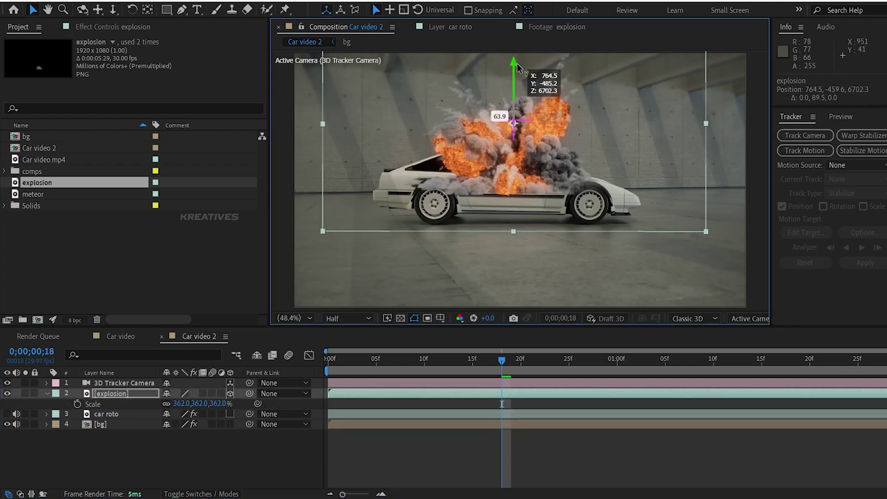
left_click_drag(199, 404, 197, 392)
key("shift+r")
mouse_move(512, 138)
left_mouse_down()
mouse_move(526, 148)
mouse_move(514, 138)
left_mouse_up()
left_click_drag(519, 70, 519, 69)
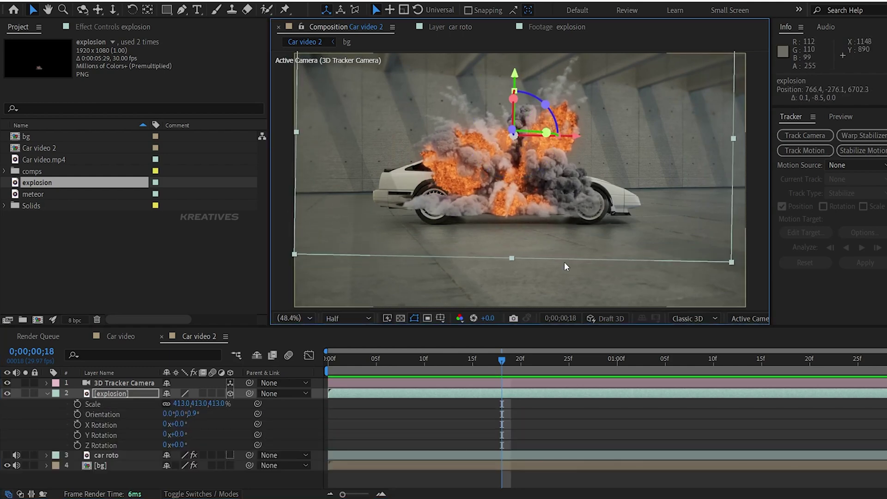
key("u")
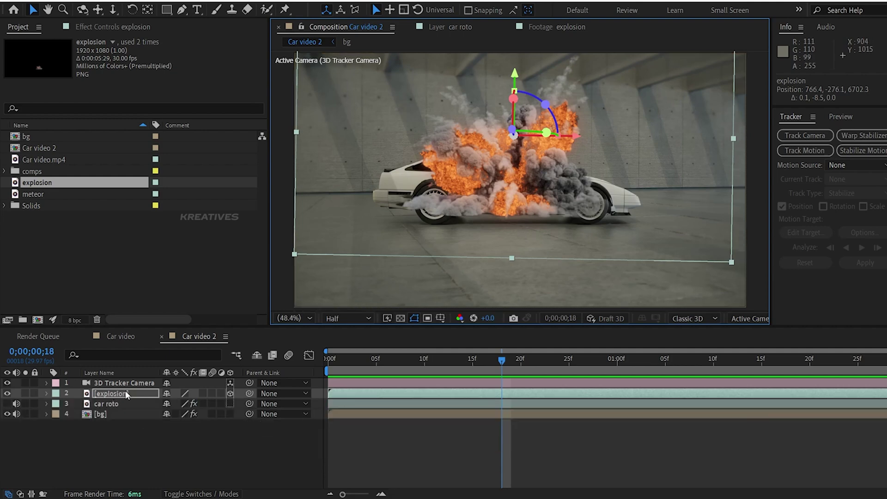
Place the explosion layer beneath car roto, make car roto visible, and play back the composite
left_click_drag(114, 394, 115, 407)
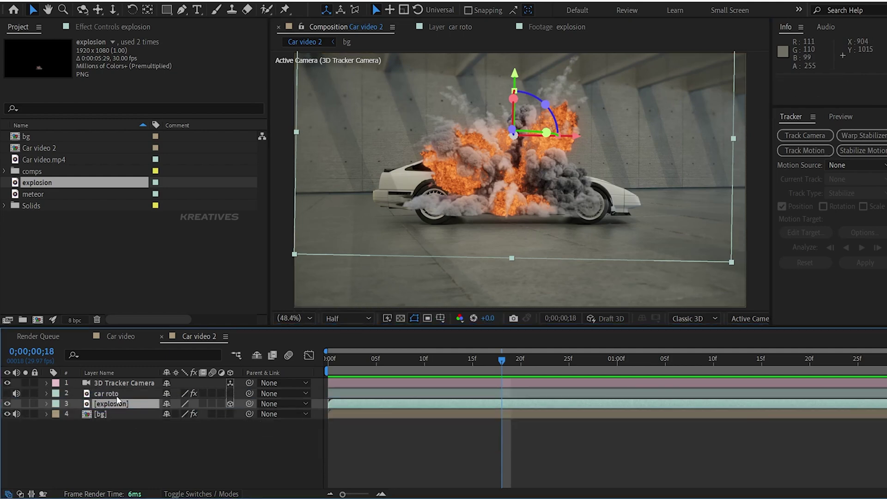
left_click(7, 394)
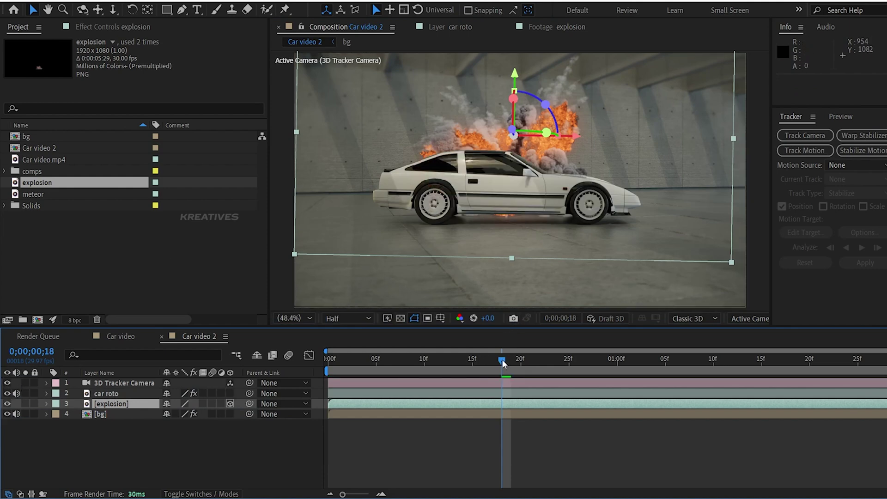
key("space")
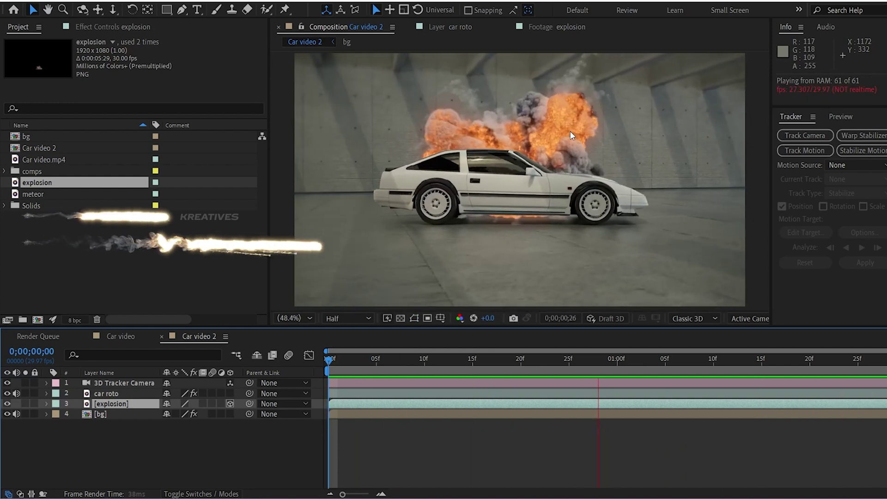
key("space")
Add the meteor footage to the Car video 2 composition between the car roto and explosion layers
left_click(67, 194)
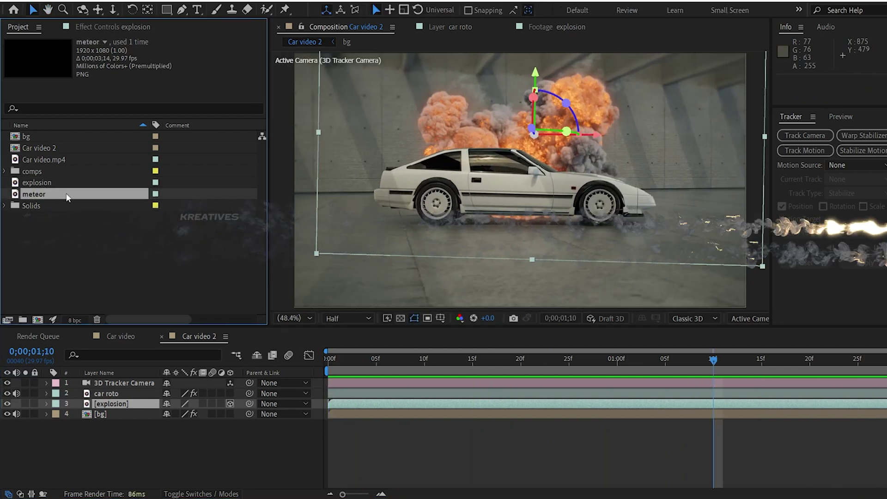
left_click_drag(67, 194, 107, 399)
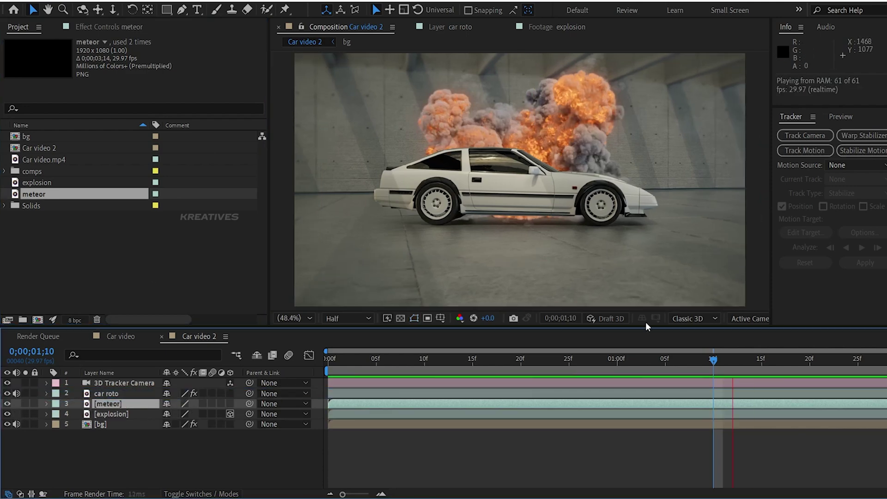
left_click_drag(620, 365, 368, 417)
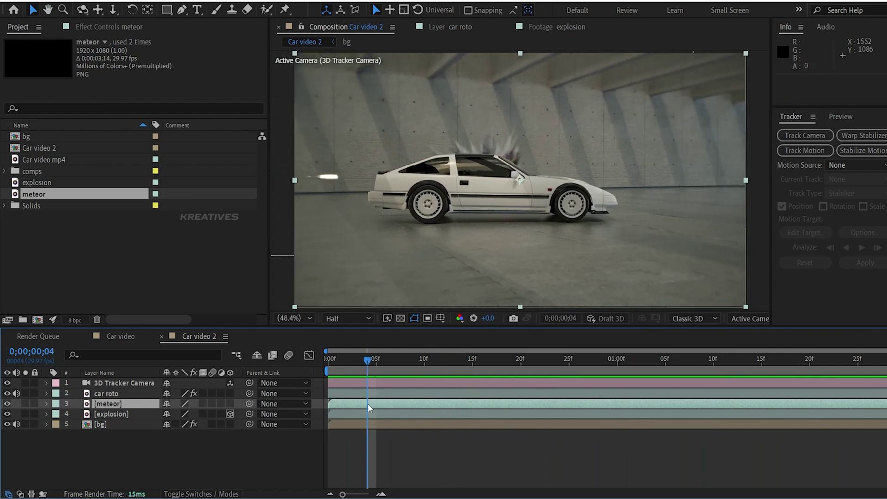
Time-stretch the meteor layer to a duration of 0;00;01;00 and play back the result
right_click(372, 403)
mouse_move(423, 123)
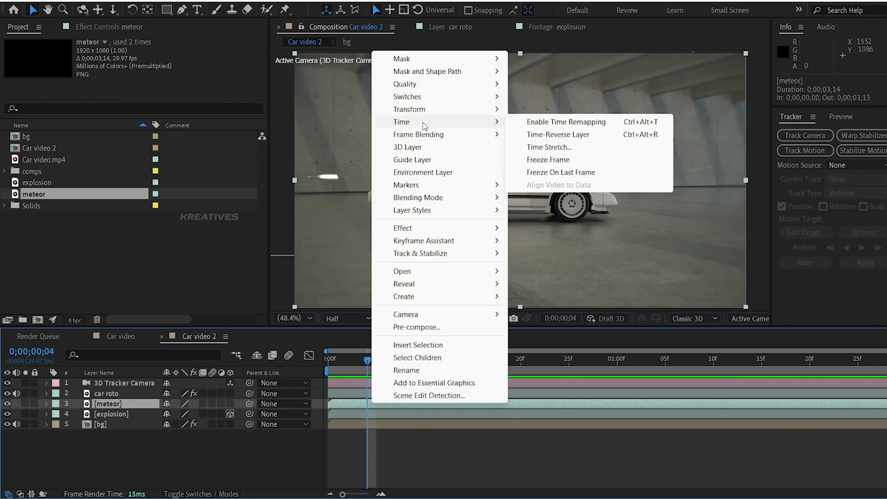
left_click(562, 148)
left_click(432, 220)
key("BackSpace")
type("1")
key("Return")
key("space")
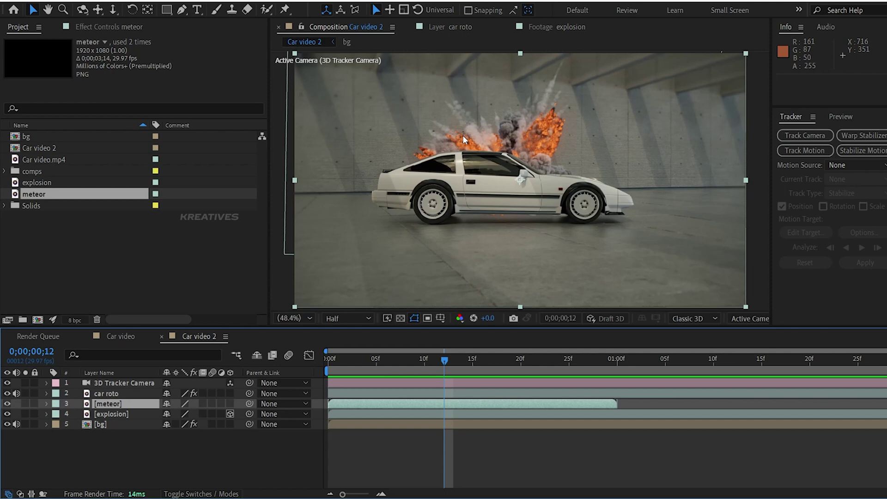
Move the meteor layer up and left to about 228, 120 and rotate it 34° so it falls towards the car
key("comma")
key("comma")
left_click(420, 406)
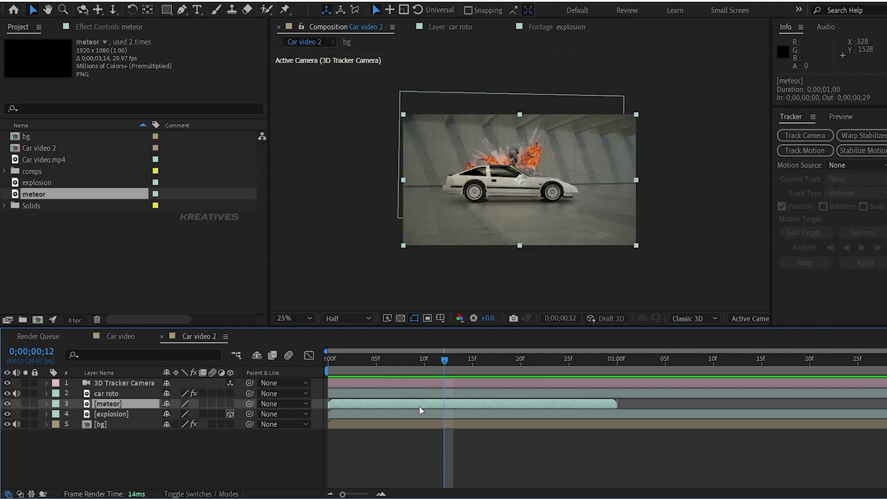
key("r")
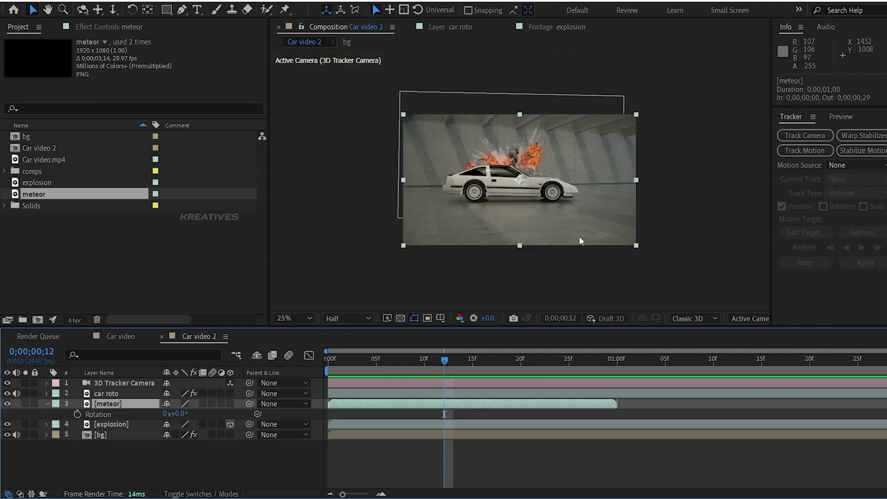
left_click_drag(456, 142, 375, 94)
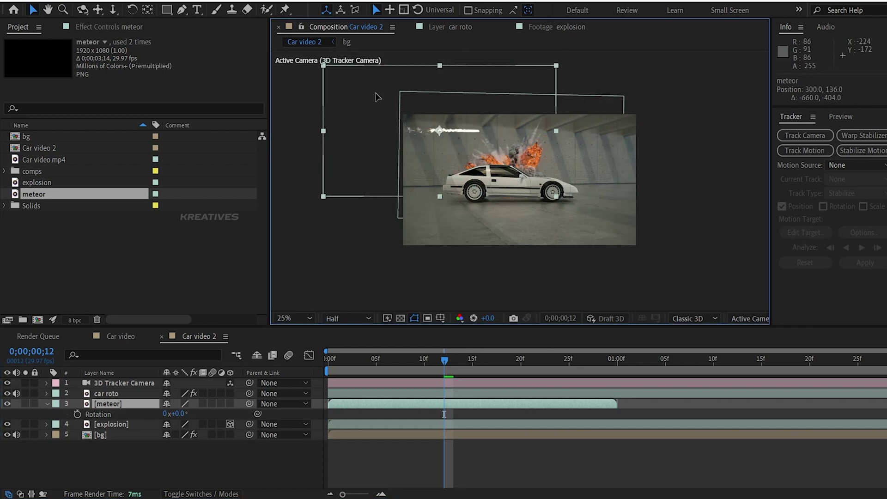
left_click_drag(179, 413, 196, 414)
Play and scrub the composition repeatedly to check the meteor's impact timing against the explosion
key("space")
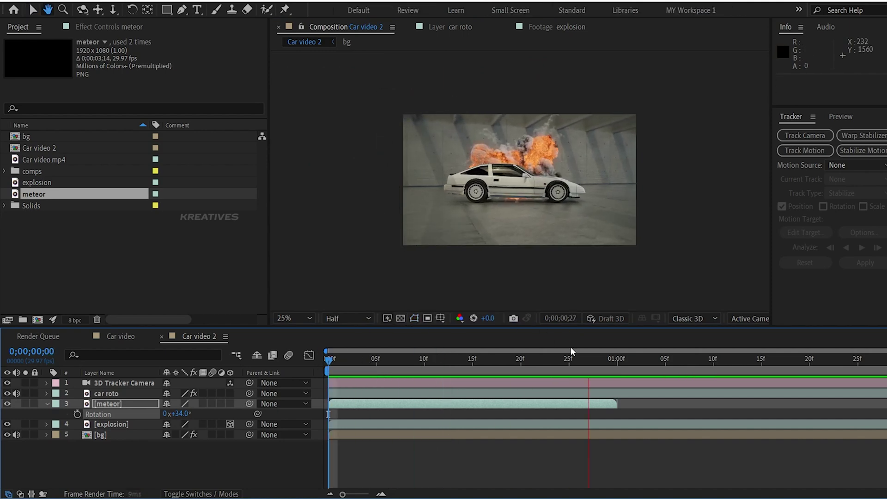
left_click(473, 365)
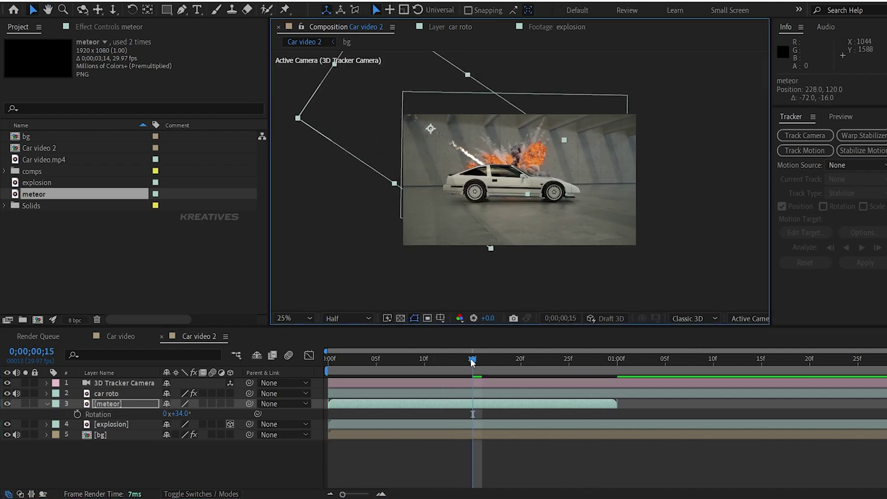
key("space")
left_click_drag(647, 358, 532, 359)
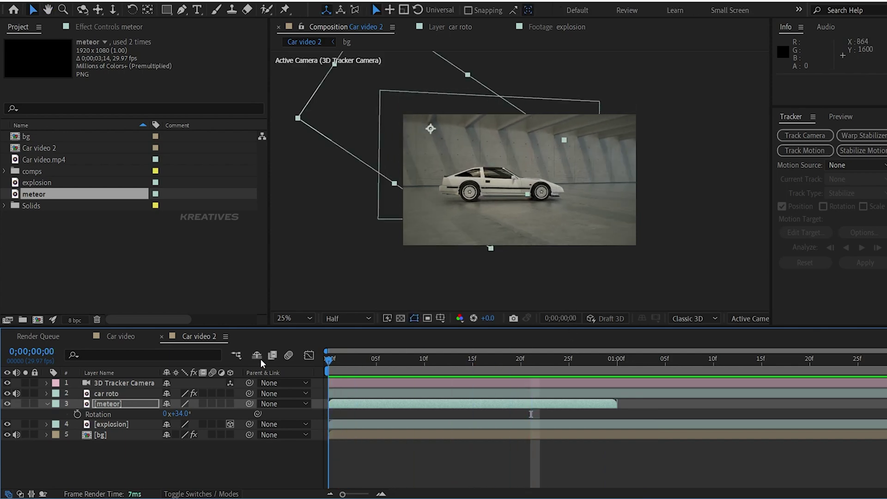
key("space")
key("space")
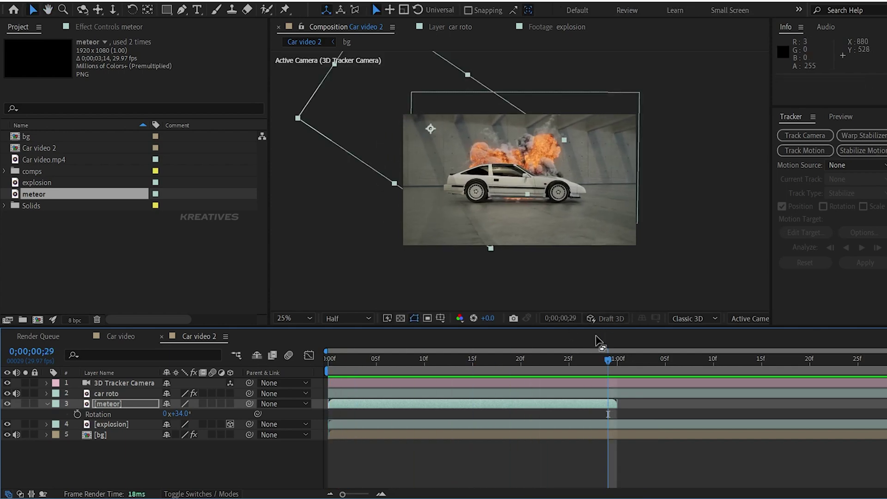
left_click_drag(606, 359, 231, 366)
key("space")
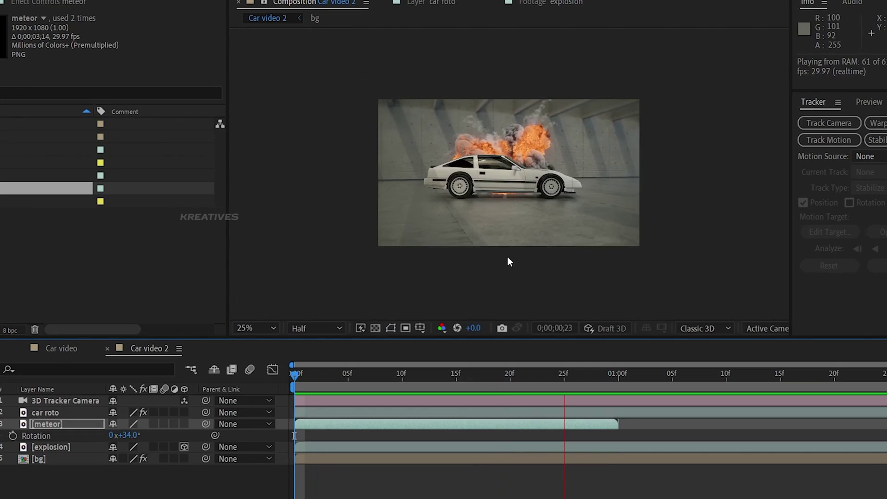
left_click(710, 372)
Shift the explosion layer to start at about frame 12, when the meteor reaches the car, and preview the timing
left_click(456, 372)
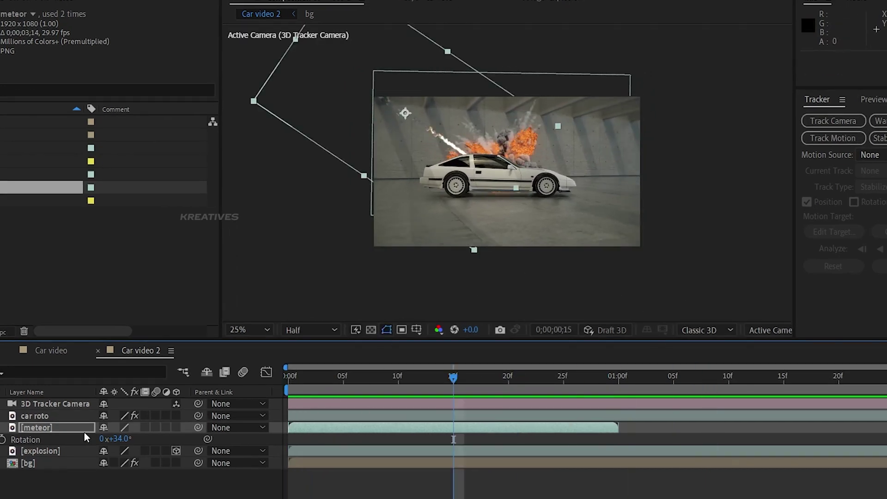
left_click_drag(301, 451, 453, 452)
key("space")
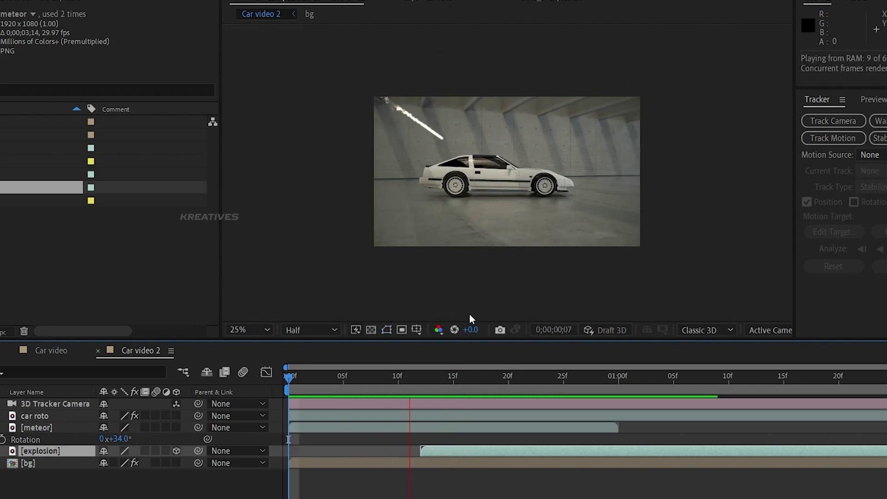
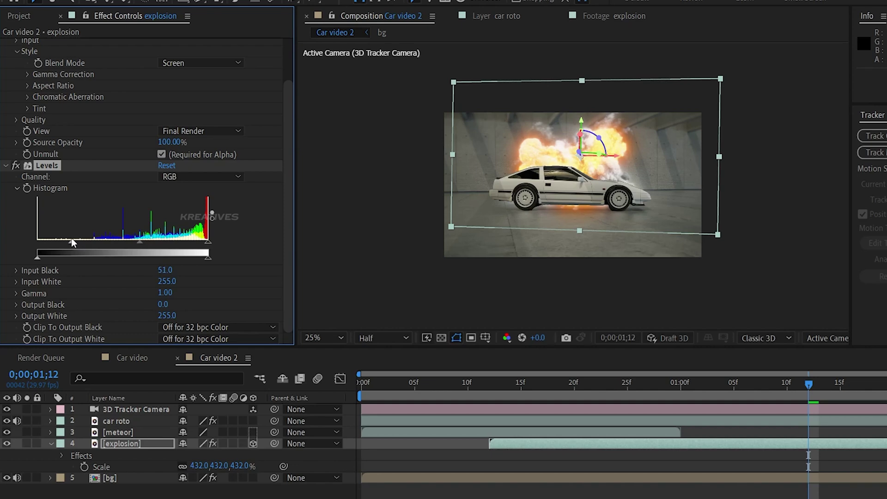
At frame 0;00;00;14, apply the Deep Glow effect to the meteor layer
left_click(511, 383)
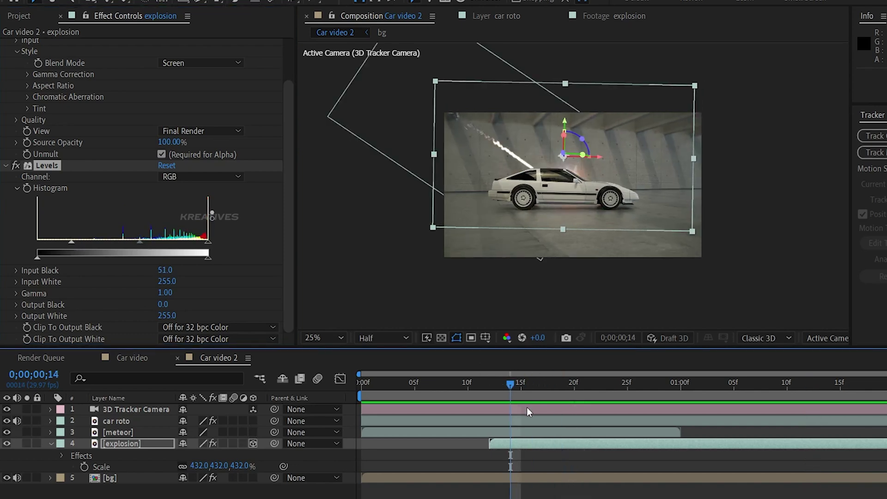
left_click(531, 435)
key("ctrl+space")
type("deep")
key("Return")
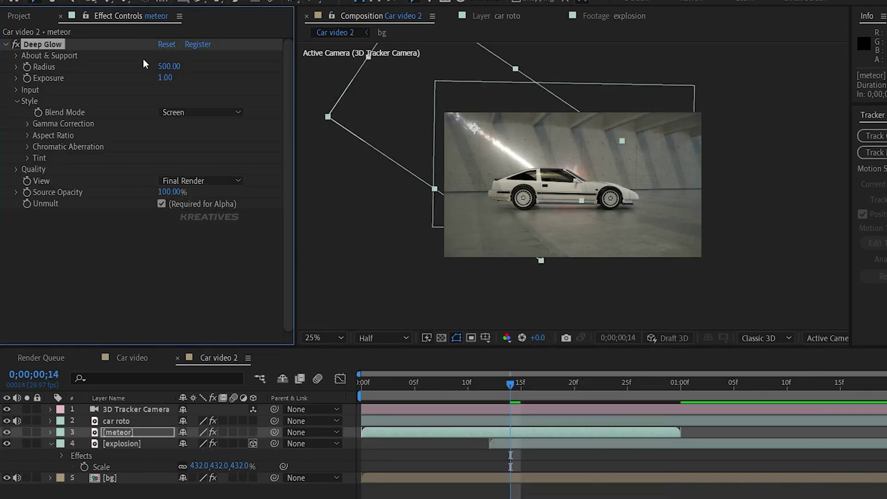
Lower the meteor's Deep Glow radius to about 490, adjust its exposure, and preview the composition from the start
left_click(167, 66)
type("496")
key("Return")
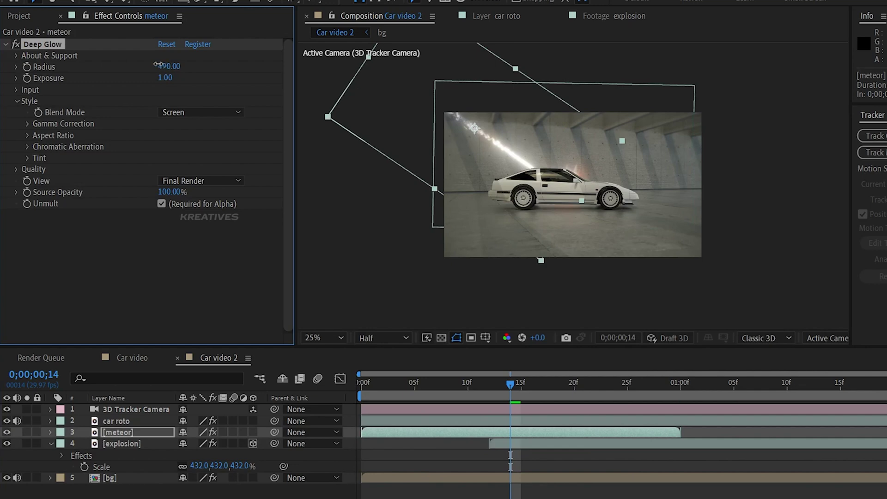
left_click_drag(174, 82, 180, 82)
left_click_drag(478, 383, 321, 379)
key("space")
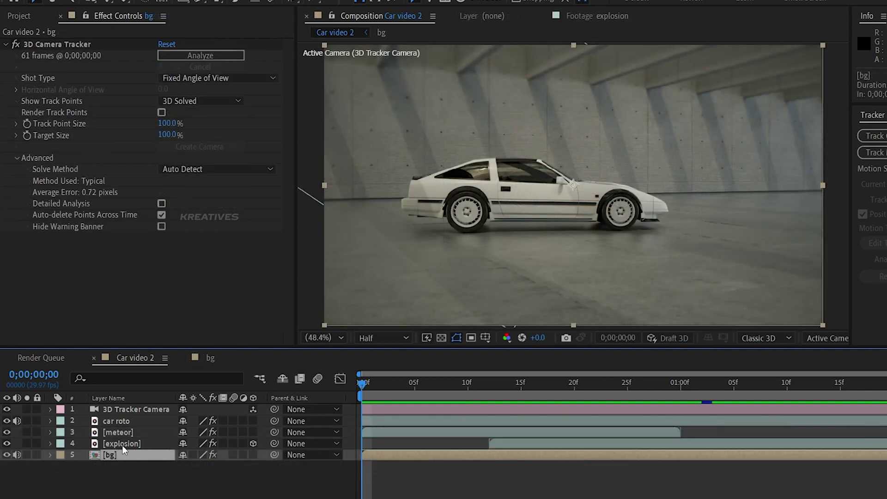
Pre-compose the bg, explosion, meteor and 3D Tracker Camera layers into a composition named "explosion"
left_click(121, 442, "shift")
left_click(114, 431, "shift")
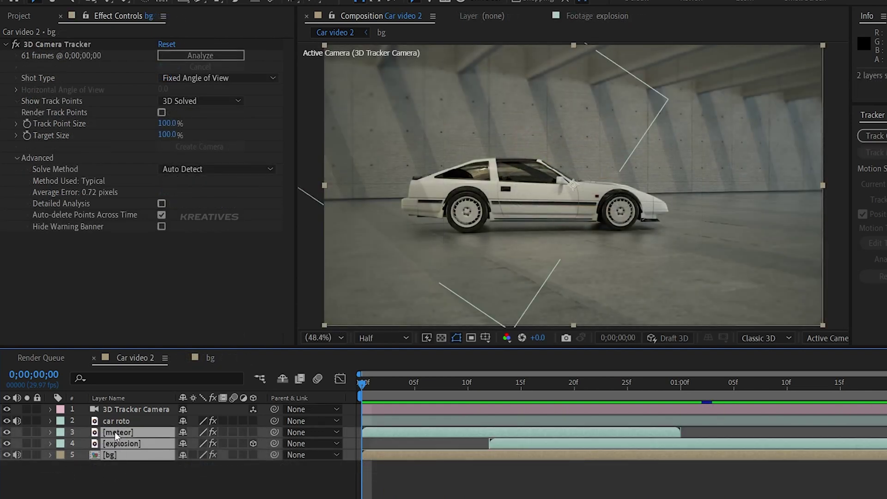
left_click(134, 407, "ctrl")
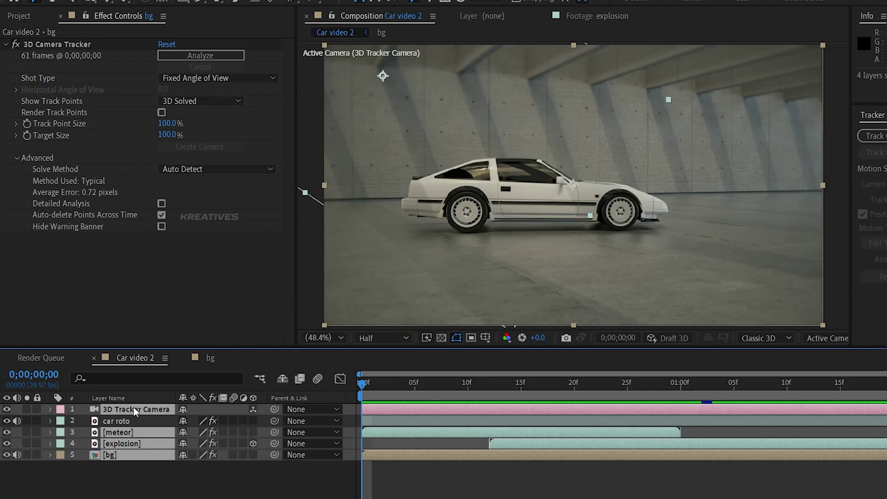
key("ctrl+shift+c")
type("explosion")
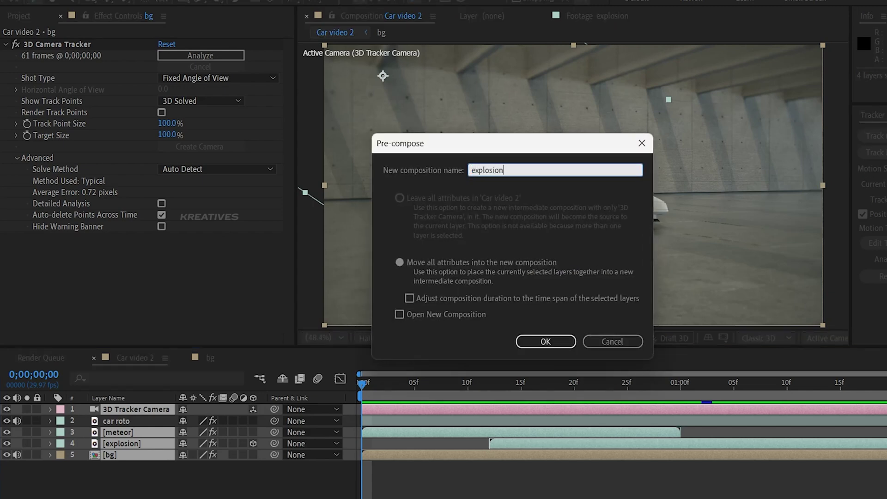
key("Return")
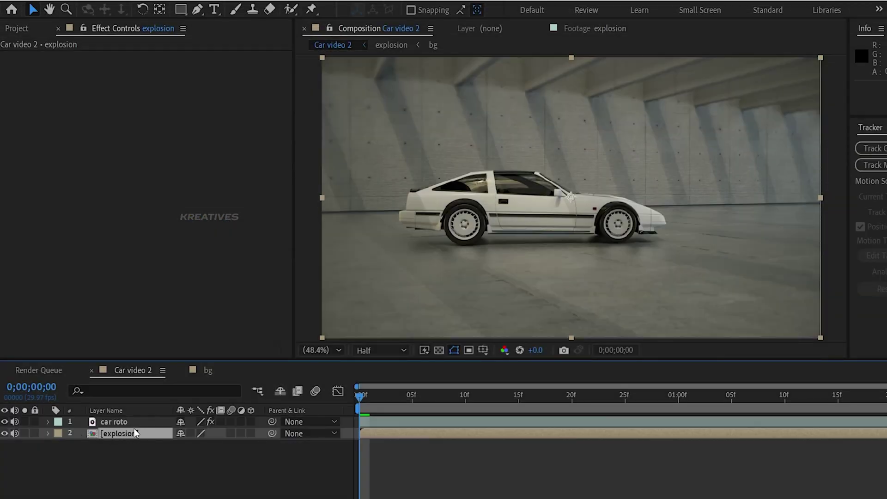
At frame 0;00;00;25, apply the Crate's Light Wrap effect to the car roto layer and dismiss its warning
left_click(115, 422)
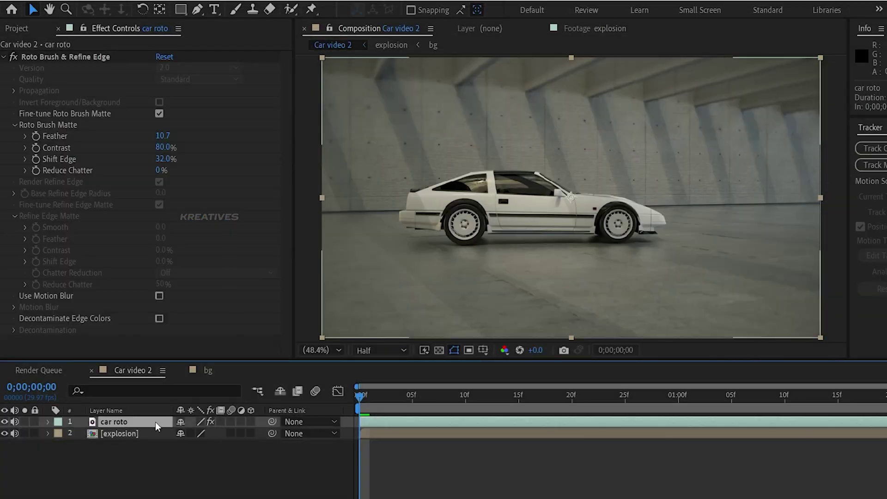
key("ctrl+Down")
left_click(121, 421)
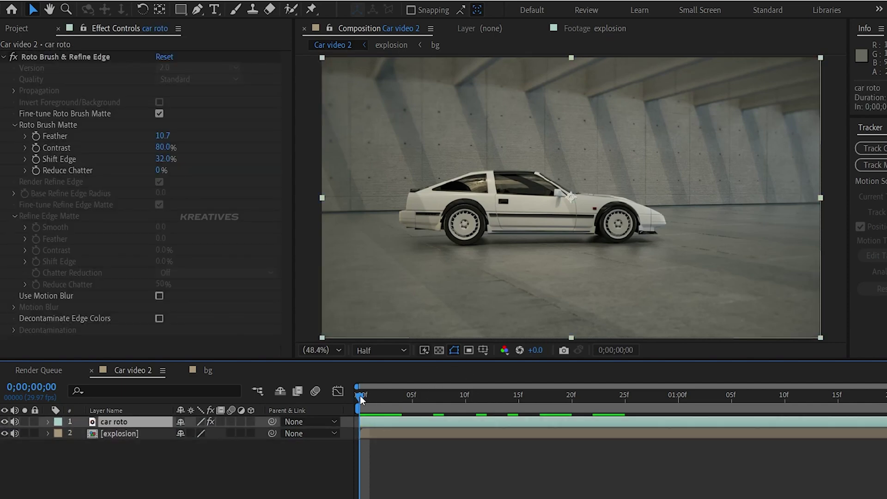
left_click_drag(361, 398, 624, 396)
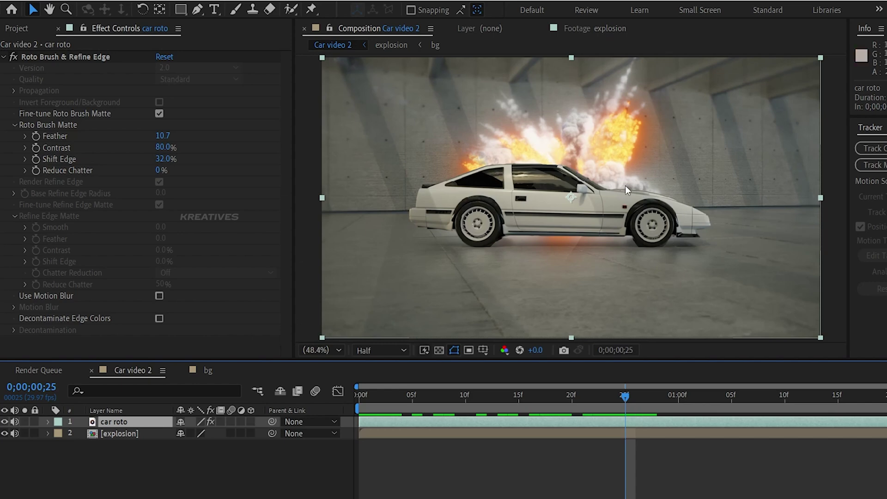
key("ctrl+space")
type("lig")
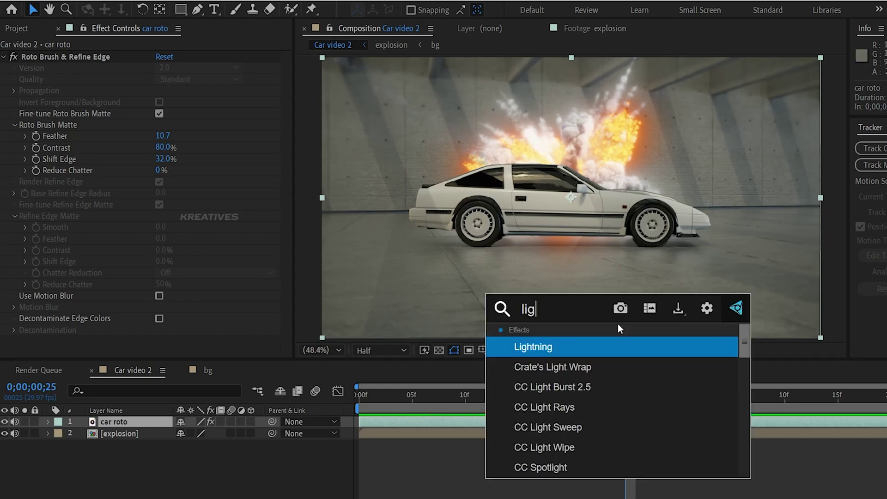
type("h")
key("Down")
key("Return")
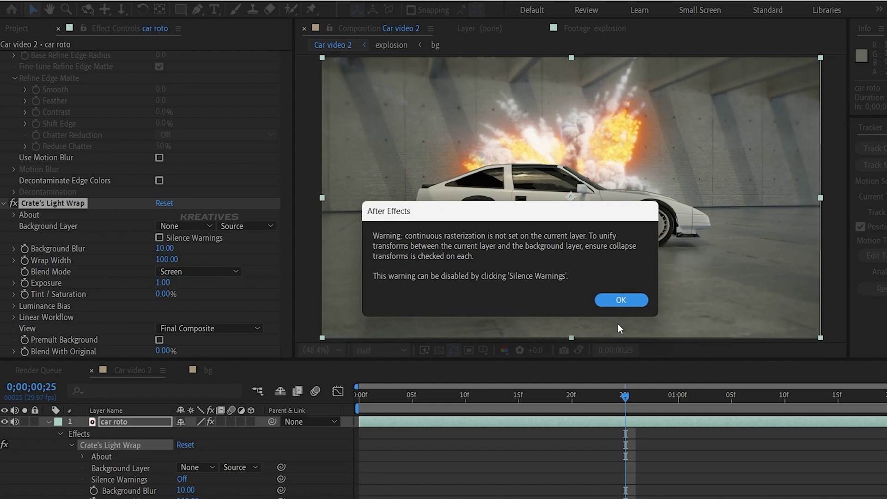
left_click(620, 301)
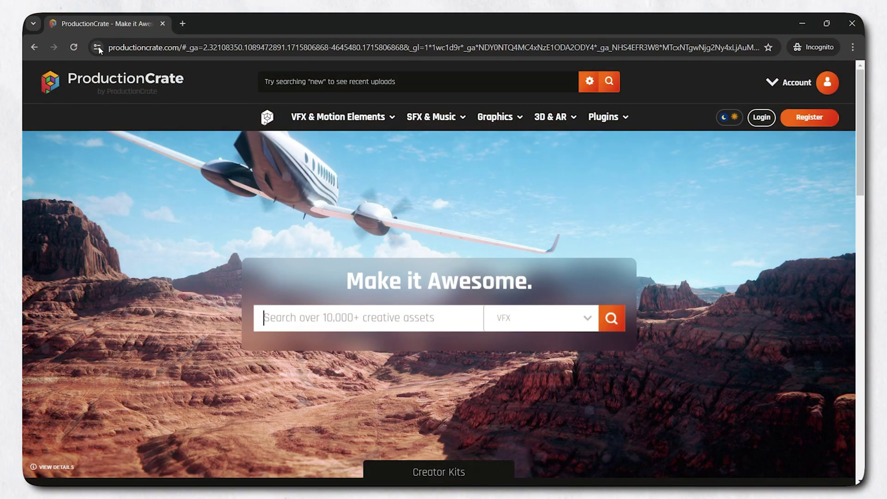
On the ProductionCrate website in the browser, open the Light Wrap plugin page and follow its free download link for After Effects
mouse_move(612, 116)
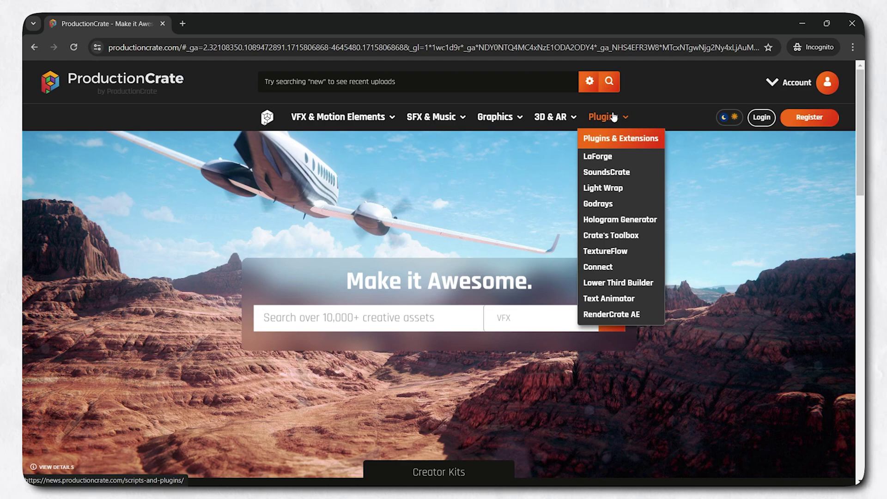
left_click(609, 189)
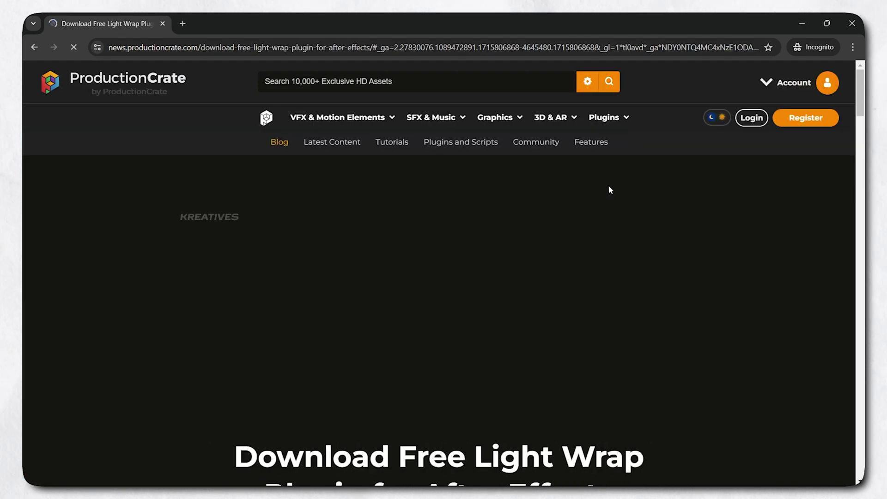
scroll(608, 185, "down", 5)
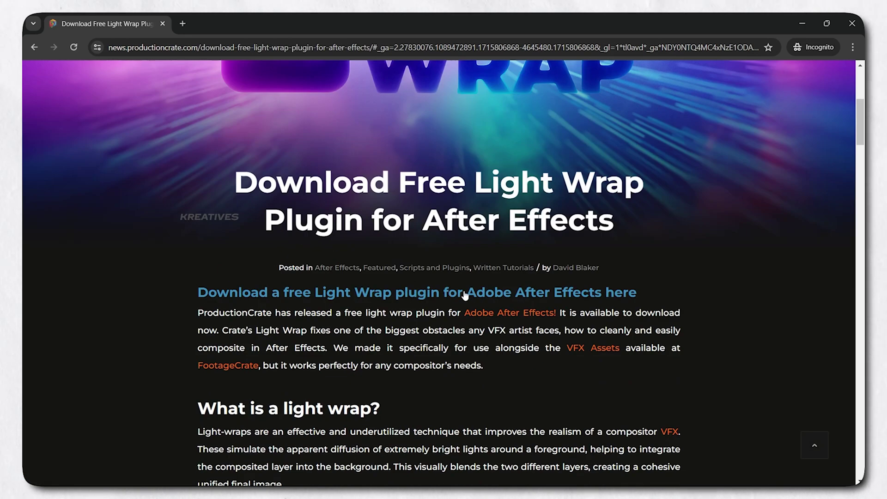
left_click(464, 294)
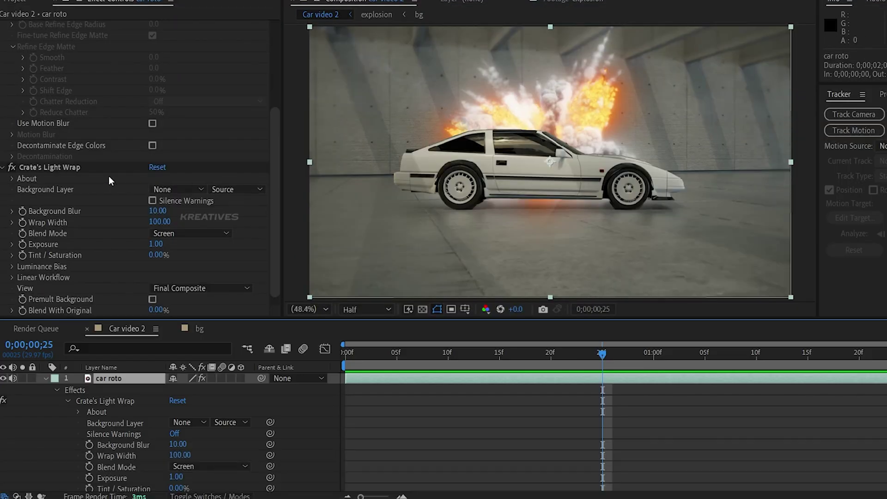
In After Effects, set the Light Wrap's background layer to 2. explosion and toggle the effect to compare the car with and without it
left_click(201, 189)
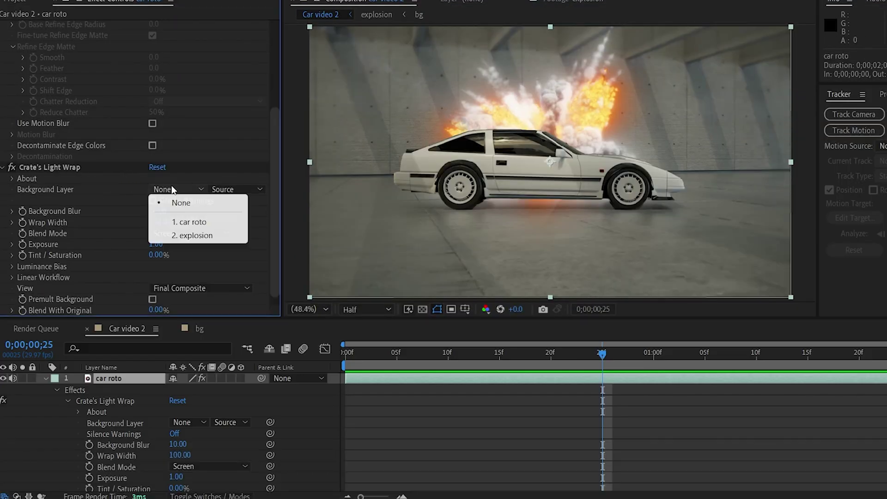
left_click(209, 235)
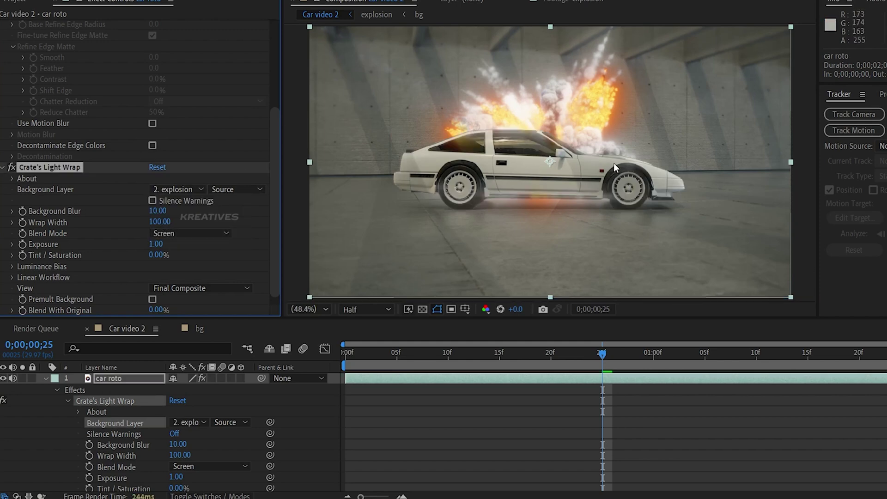
scroll(531, 140, "up", 4)
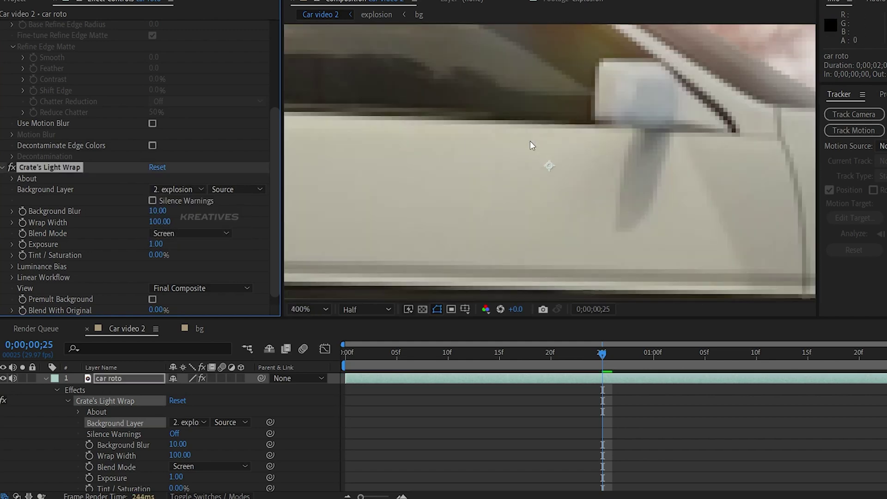
scroll(530, 141, "down", 2)
left_click(12, 168)
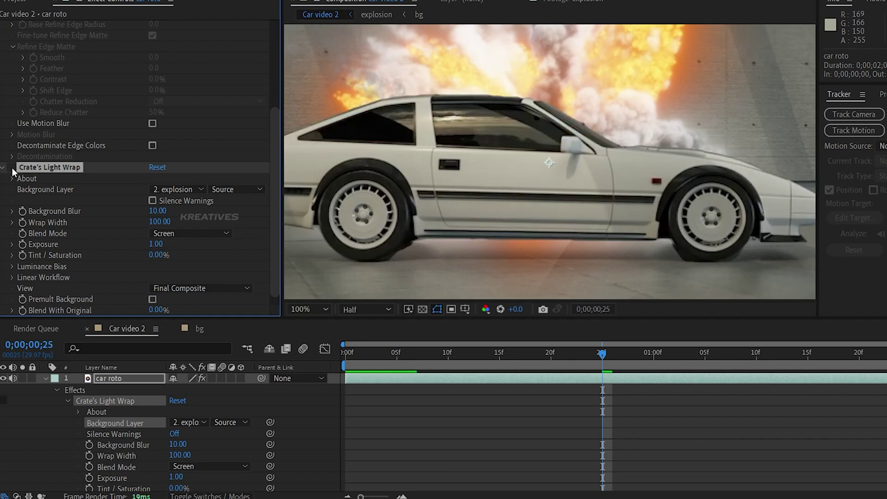
left_click(12, 168)
left_click(12, 168)
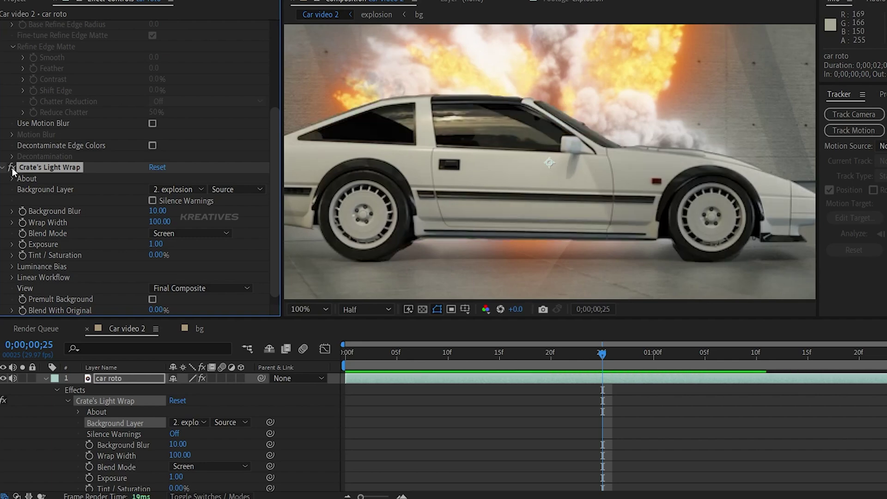
left_click(12, 167)
Set the Light Wrap's background blur to 6, wrap width to 78, exposure to 0.95 and tint/saturation to 55%, and preview the composition
left_click_drag(157, 211, 164, 211)
left_click_drag(156, 244, 176, 251)
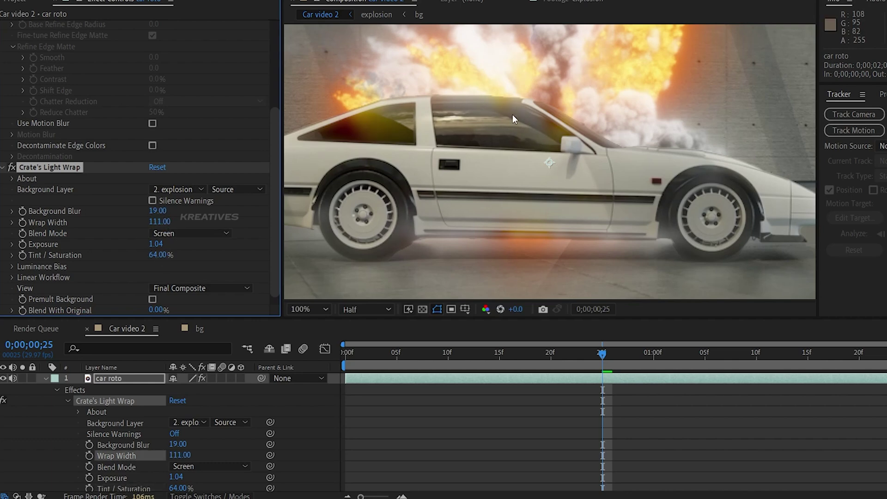
left_click(318, 306)
left_click(306, 79)
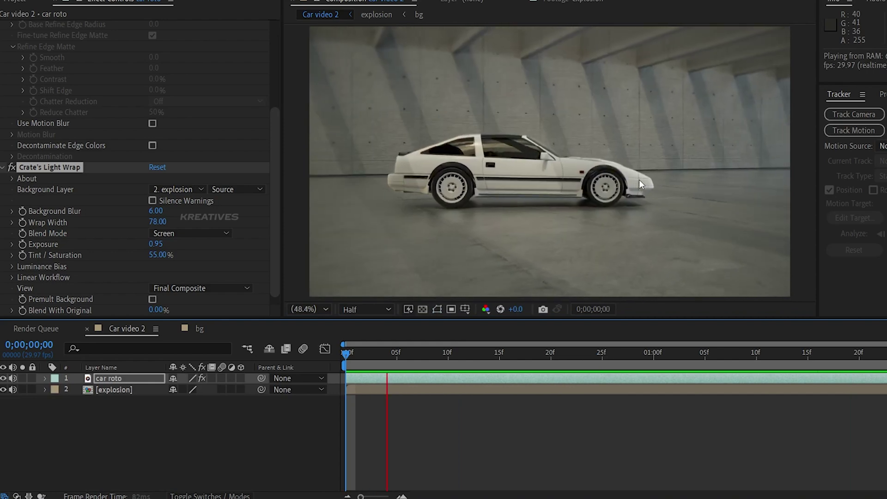
key("space")
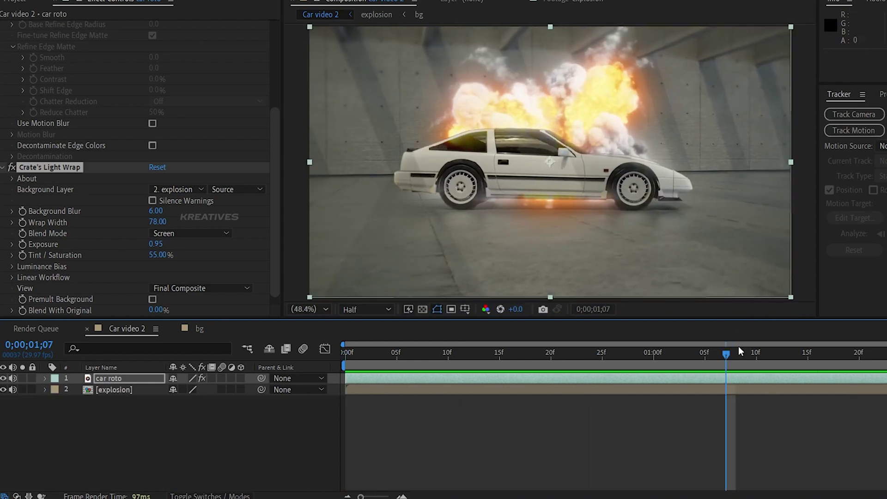
Create an adjustment layer above car roto, trim it to a few frames and shift it to start at frame 0;00;00;14
key("ctrl+alt+y")
left_click_drag(724, 353, 447, 371)
key("alt+bracketleft")
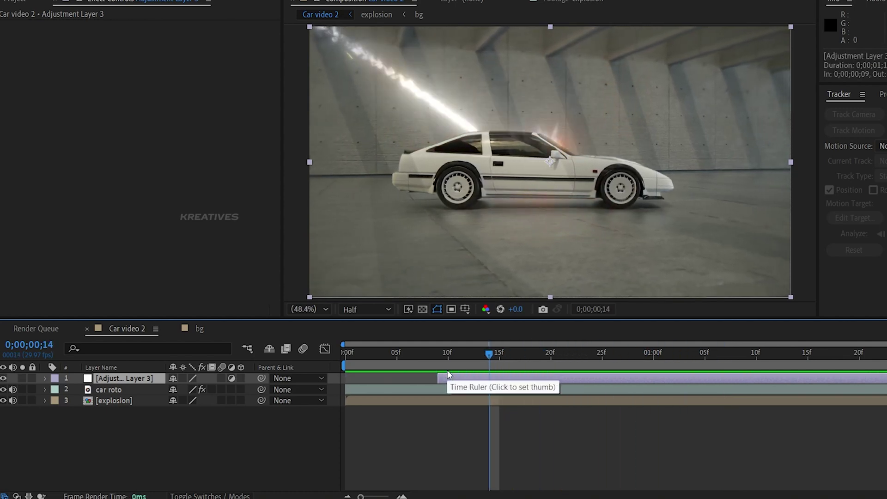
key("alt+bracketright")
mouse_move(490, 346)
left_mouse_down()
mouse_move(462, 347)
mouse_move(501, 351)
left_mouse_up()
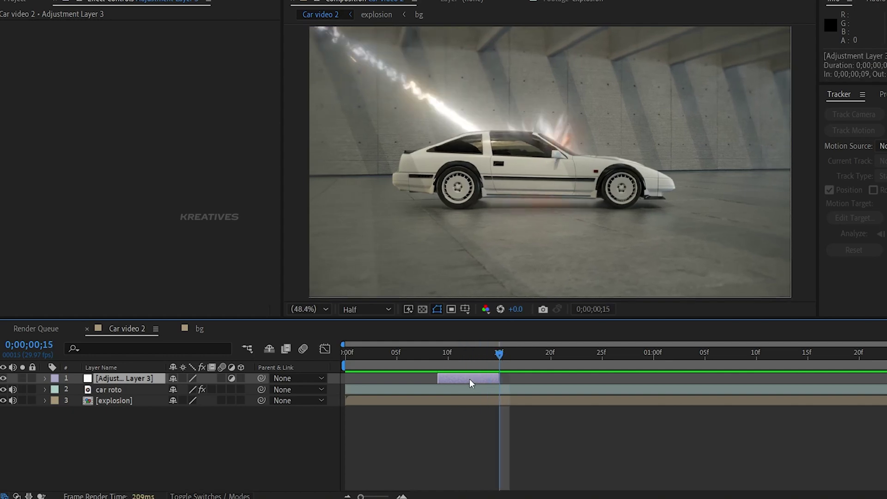
left_click_drag(470, 379, 514, 376)
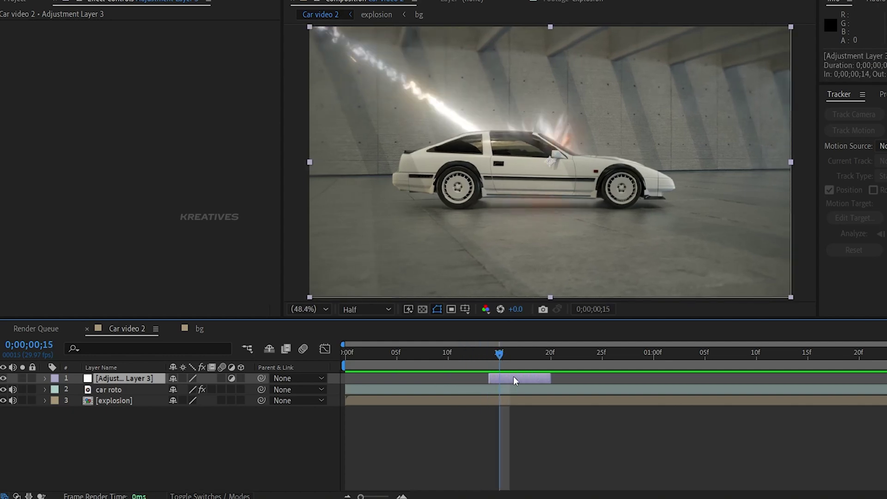
Apply Motion Tile to the adjustment layer and keyframe its Tile Center at 960, 540 on frame 0;00;00;20
key("ctrl+space")
type("motion")
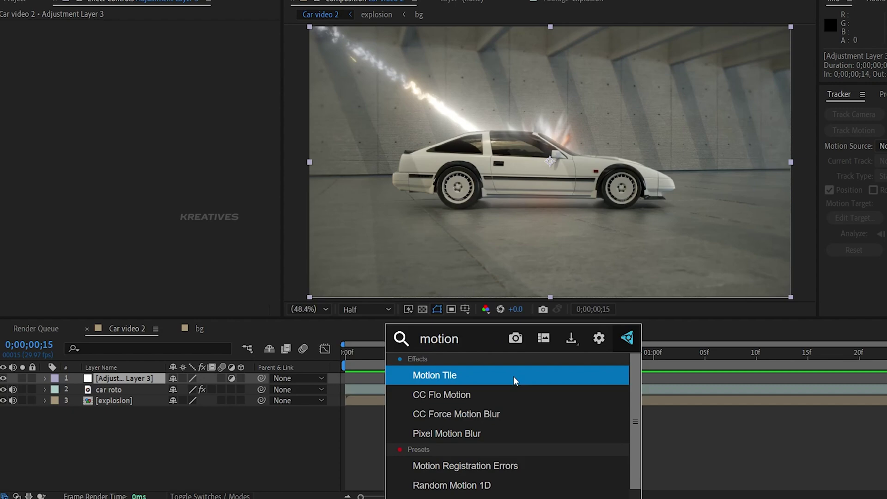
key("Return")
left_click_drag(501, 353, 551, 352)
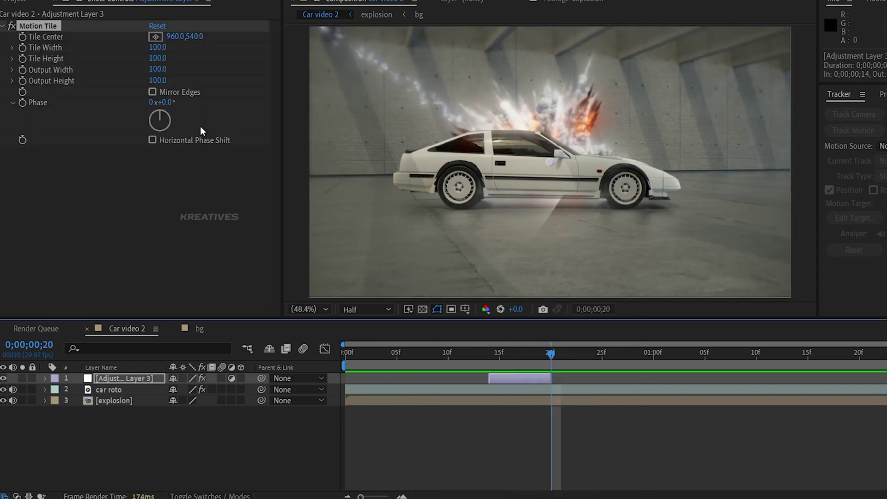
left_click(26, 38)
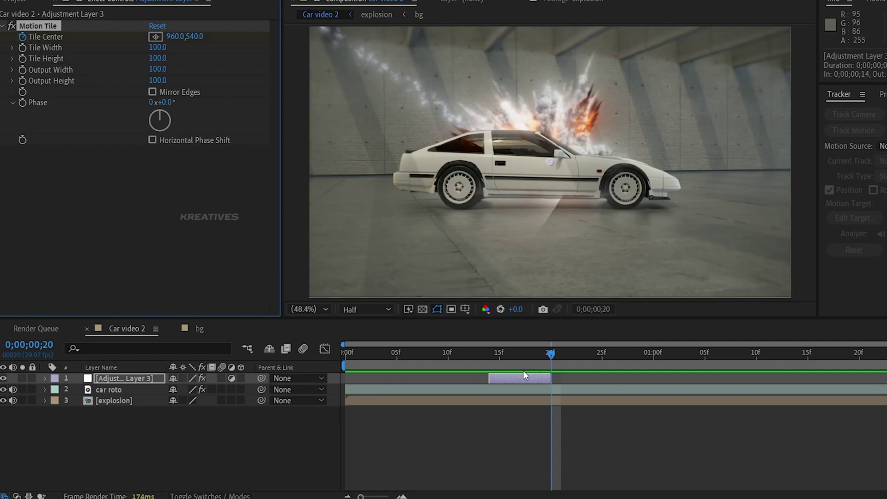
key("u")
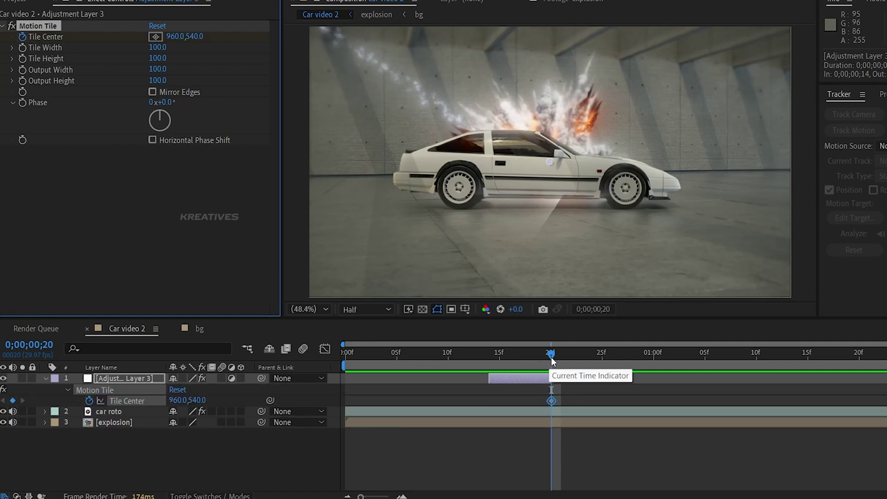
At frame 0;00;00;18, set the Tile Center to 960, 566 and enable Mirror Edges
left_click_drag(553, 355, 532, 349)
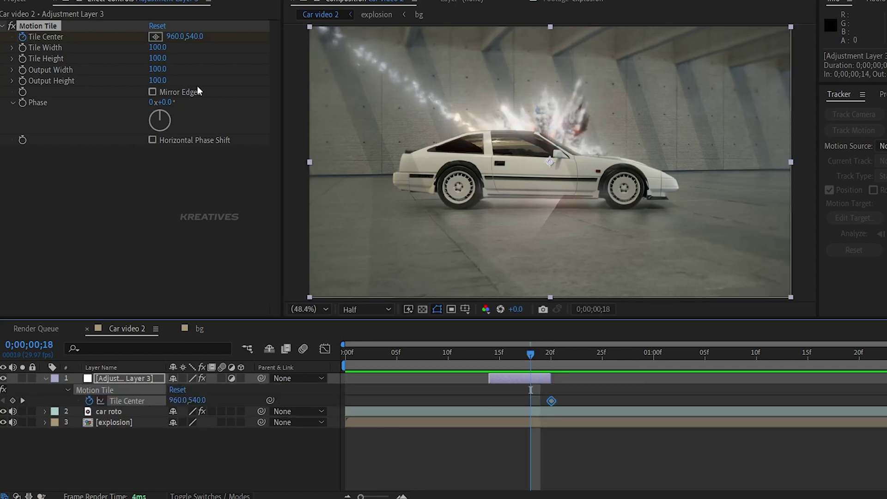
mouse_move(194, 37)
left_mouse_down()
mouse_move(232, 39)
mouse_move(209, 37)
left_mouse_up()
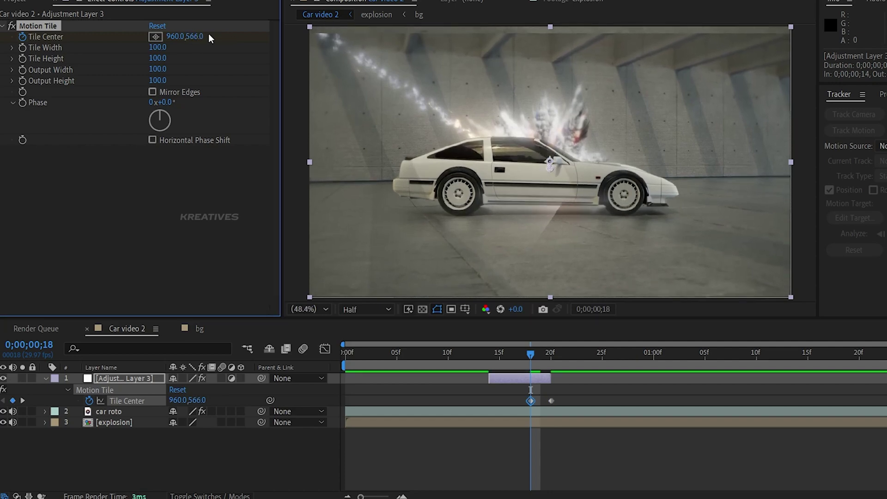
left_click(152, 92)
Keyframe a lower Tile Center Y value at frame 0;00;00;16 and 960, 559 at frame 0;00;00;14, and preview the shake
key("Page_Up")
key("Page_Up")
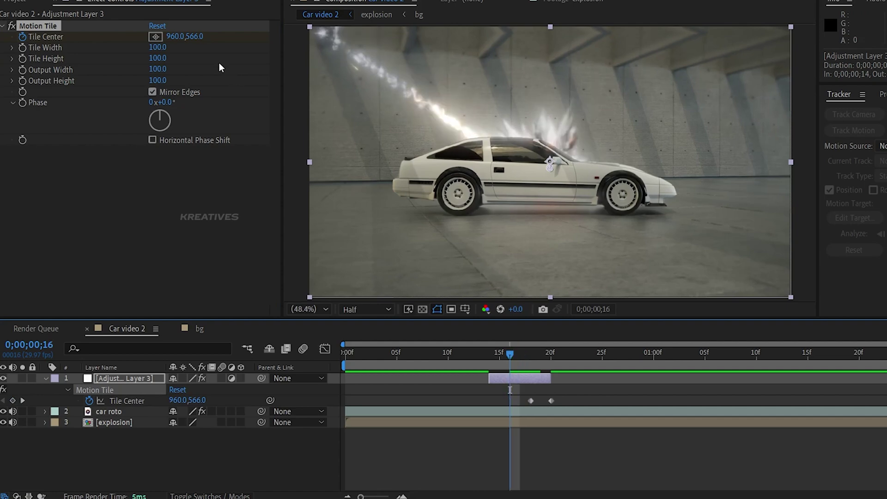
left_click_drag(200, 41, 173, 42)
left_click_drag(511, 351, 489, 349)
left_click_drag(187, 42, 210, 42)
left_click(490, 358)
key("space")
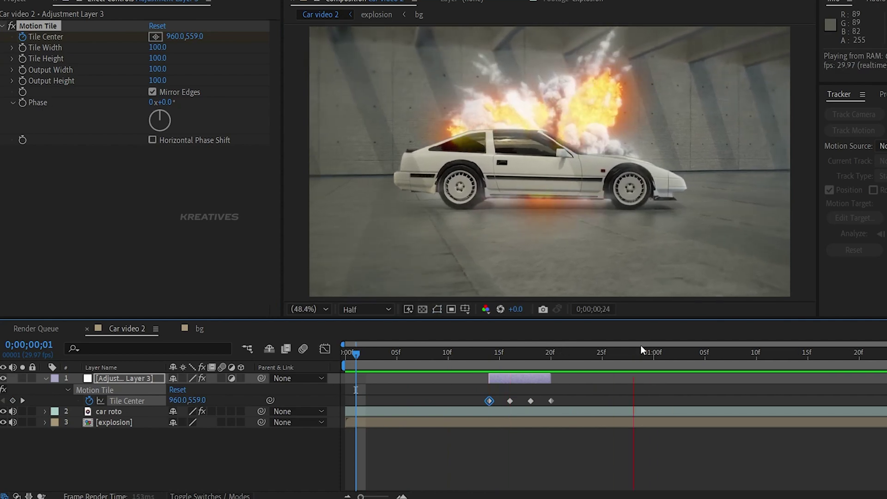
Enable motion blur for the adjustment layer and add the Directional Blur effect to it
left_click(497, 379)
key("Page_Down")
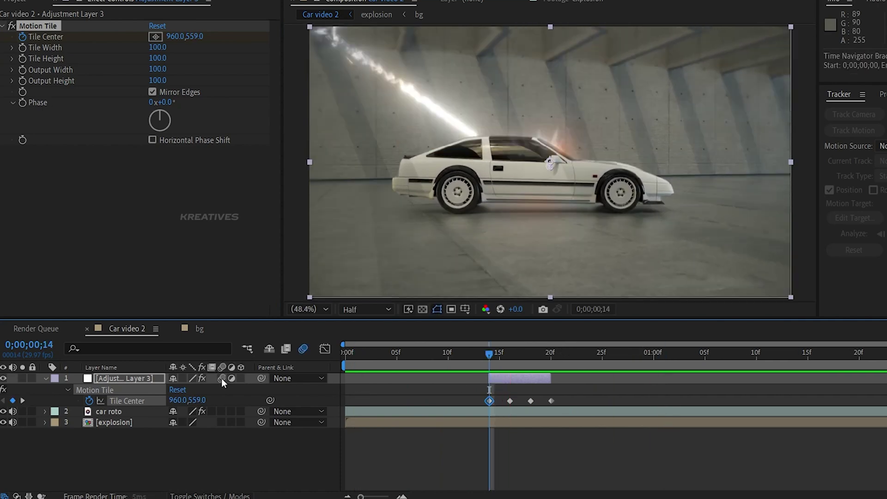
left_click(220, 378)
key("ctrl+space")
type("directio")
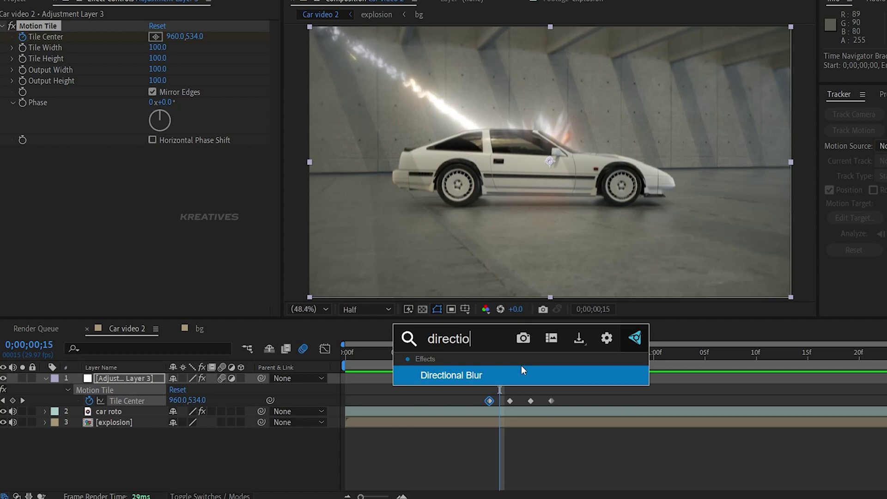
key("Return")
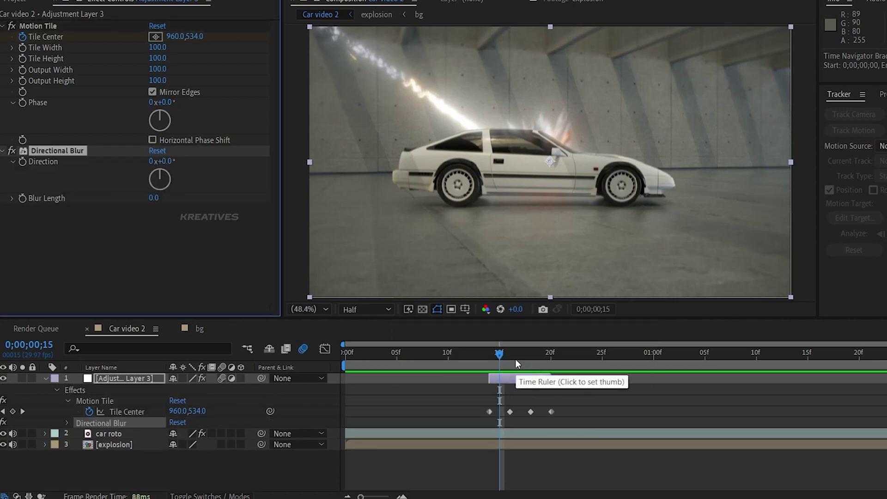
Keyframe the Directional Blur's Blur Length at 14.9 on frame 0;00;00;17 and at 0 on frame 0;00;00;14
left_click_drag(503, 353, 518, 358)
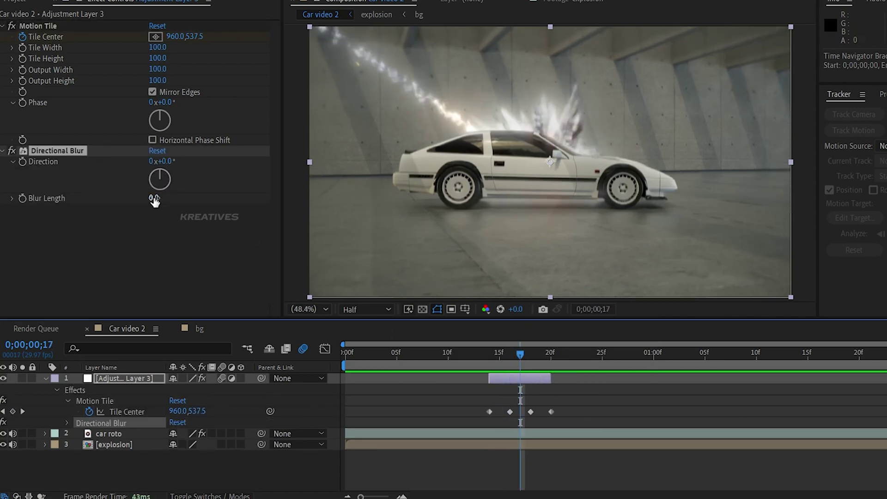
left_click_drag(154, 201, 61, 200)
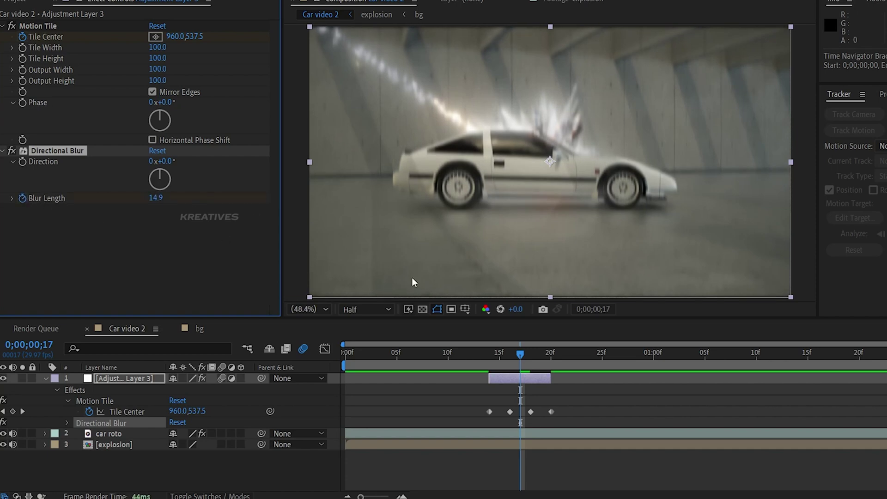
left_click_drag(521, 352, 490, 353)
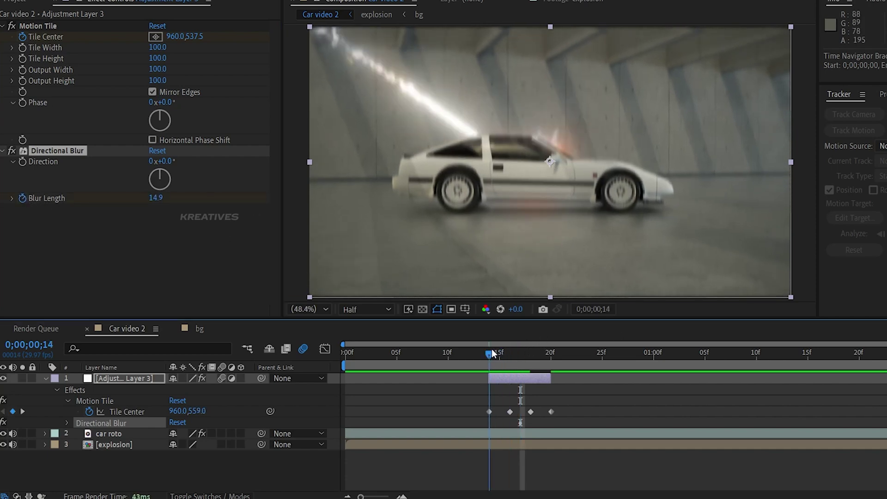
left_click(157, 198)
type("0")
key("Return")
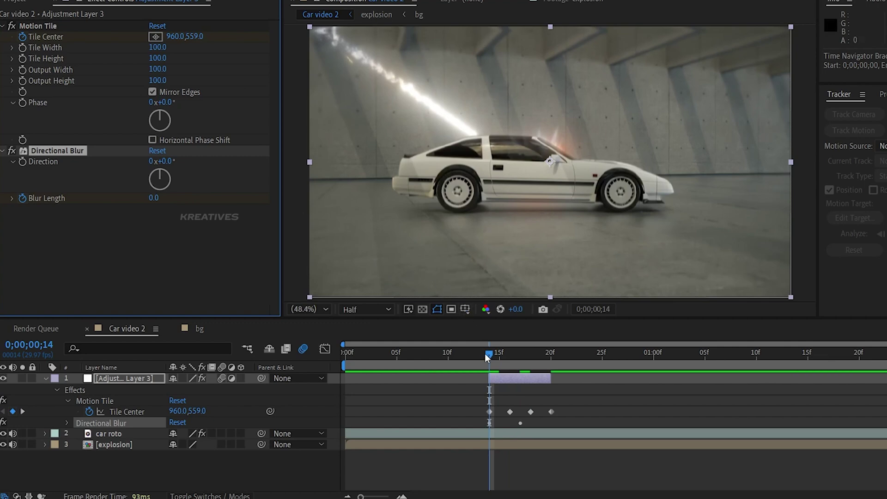
Set the Directional Blur's Blur Length to 0 at frame 0;00;00;20
left_click_drag(484, 353, 550, 358)
left_click(155, 197)
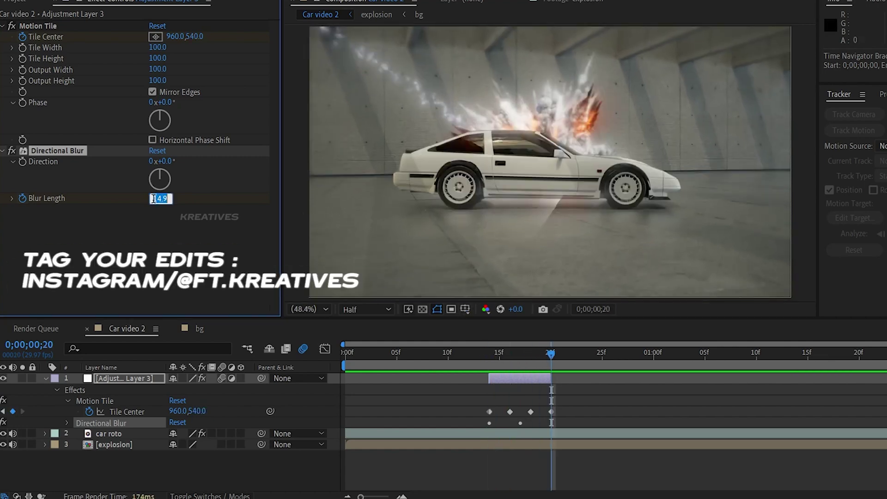
key("Return")
Reveal the adjustment layer's animated properties and apply Easy Ease to all Tile Center and Blur Length keyframes
left_click(523, 380)
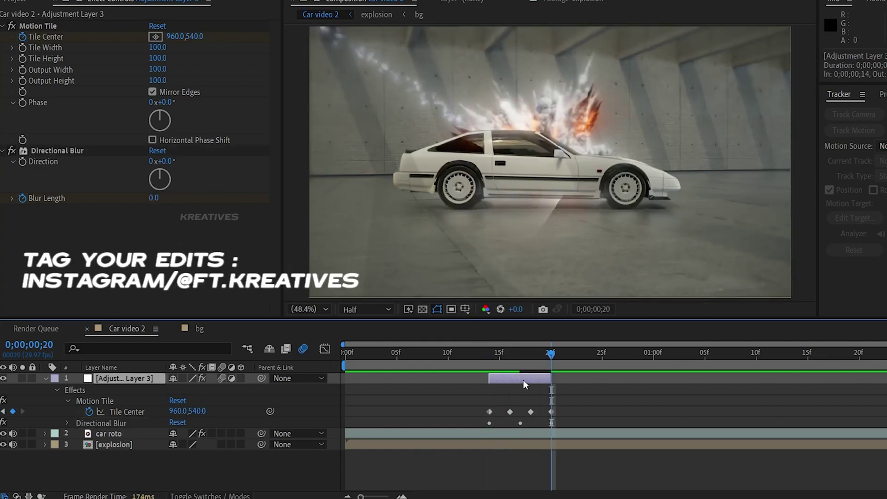
key("u")
key("u")
key("u")
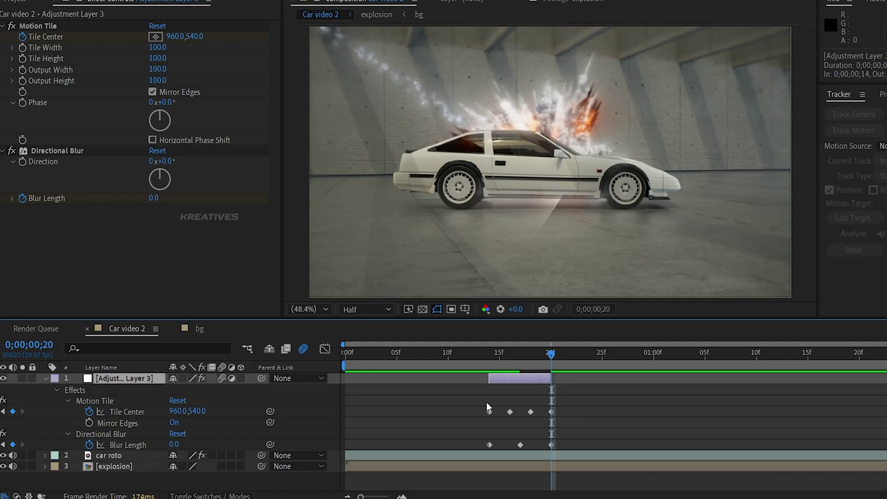
left_click_drag(461, 396, 573, 446)
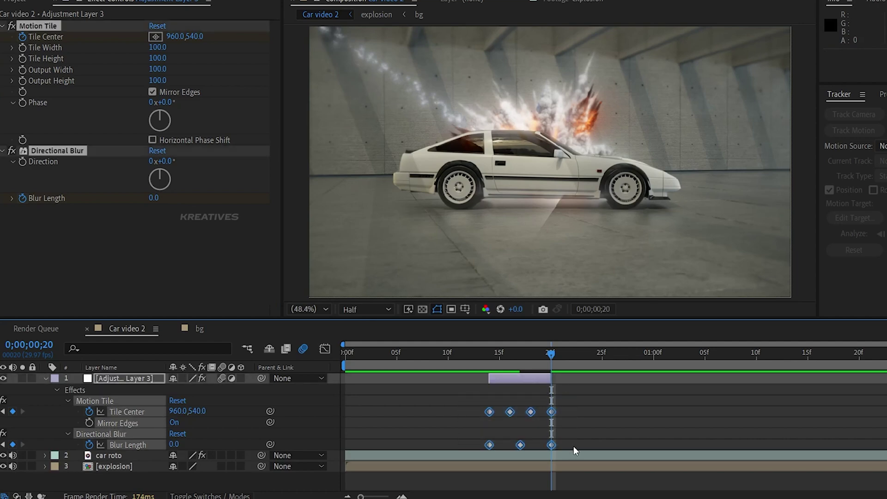
key("F9")
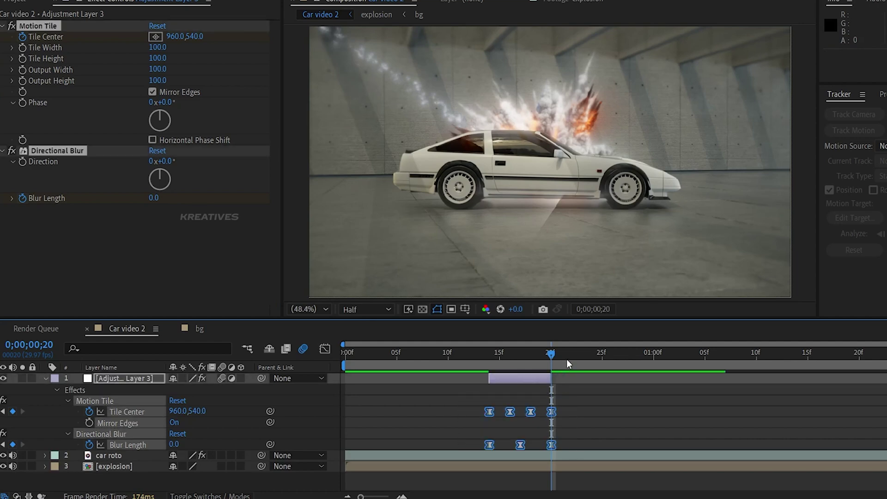
Preview the shake from the first frame, shift the adjustment layer one frame later and collapse its properties
left_click_drag(562, 353, 306, 351)
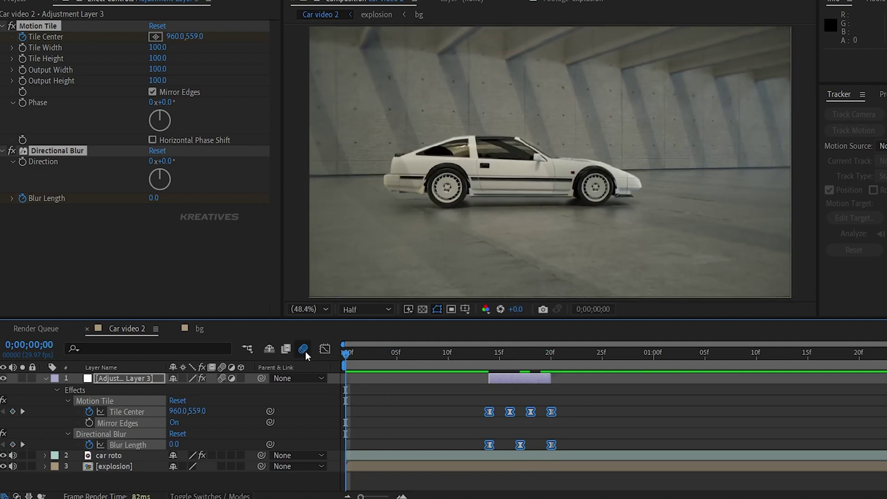
key("space")
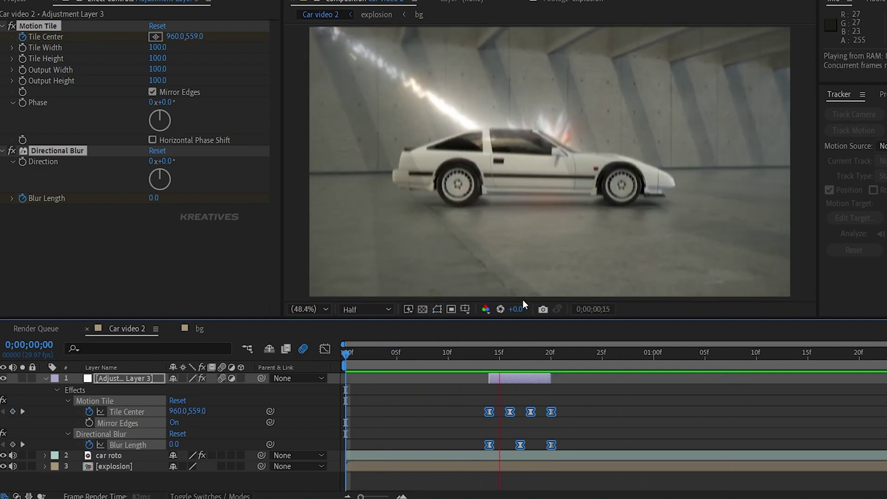
key("u")
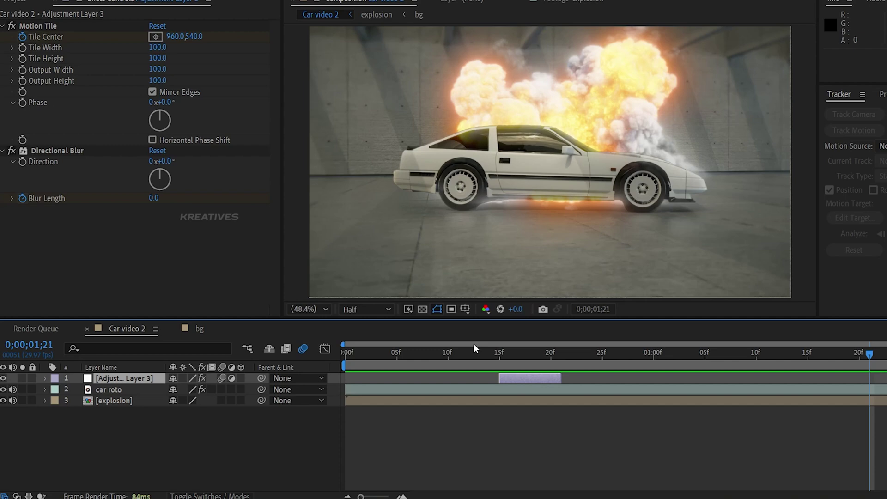
Add a new adjustment layer with Lumetri Color, and set Contrast to 17 and Highlights to 6
key("ctrl+alt+y")
key("ctrl+space")
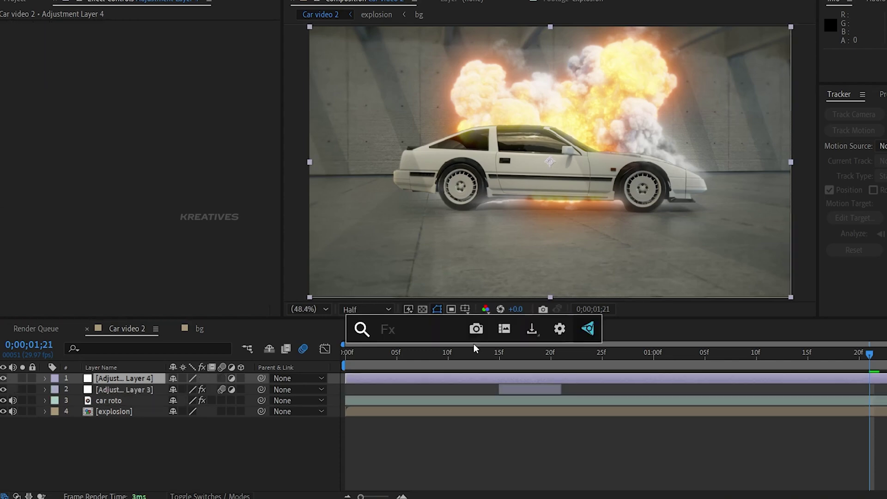
type("lume")
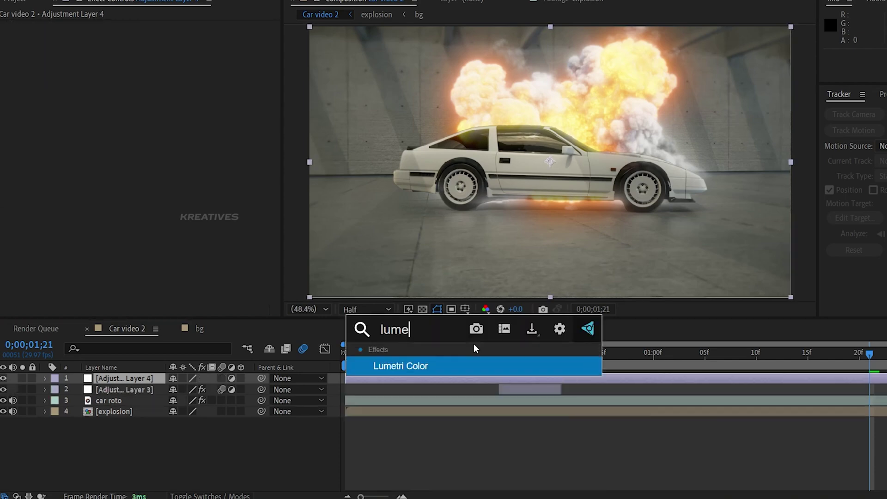
key("Return")
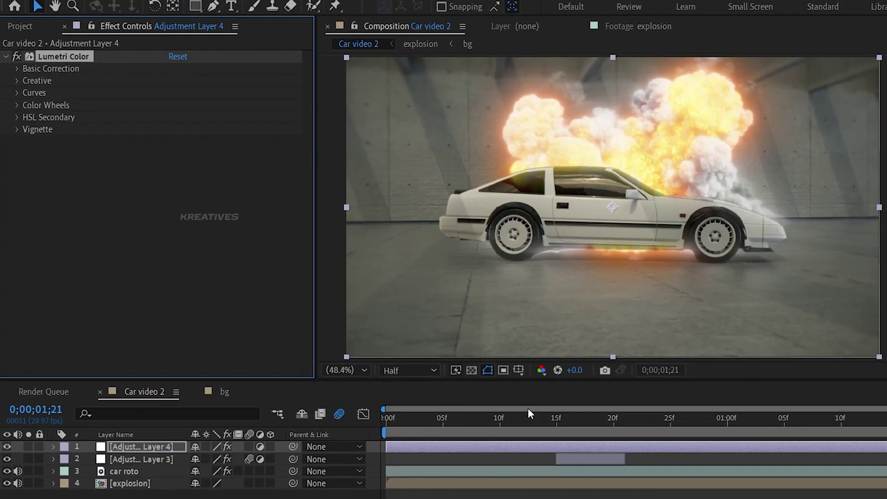
left_click(18, 70)
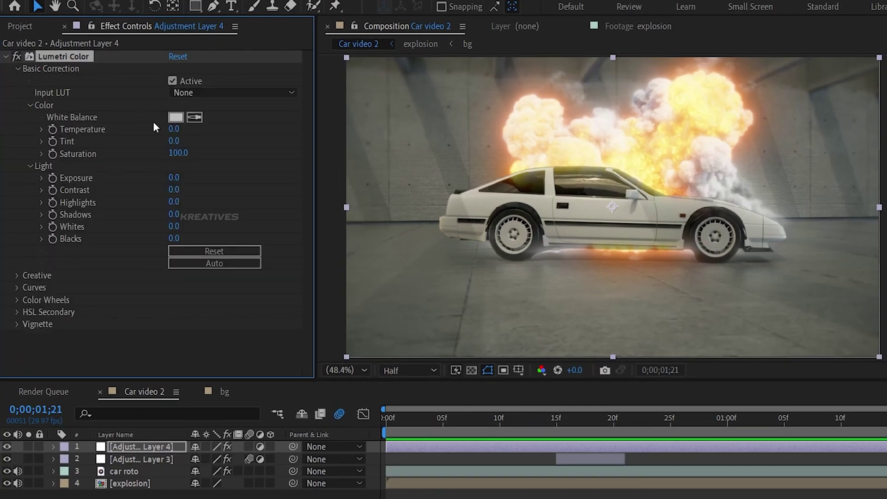
mouse_move(176, 190)
left_mouse_down()
mouse_move(187, 190)
mouse_move(184, 202)
left_mouse_up()
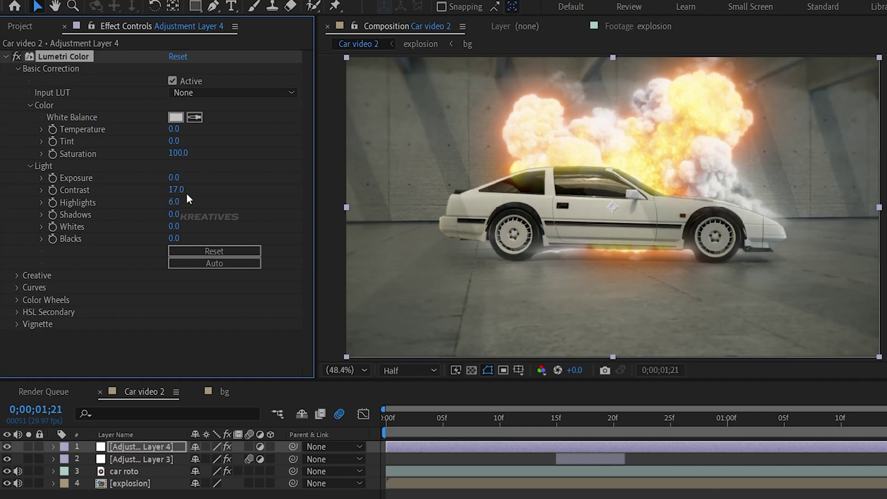
Apply the Fuji REALA 500D Kodak 2393 look at Intensity 71, with Faded Film 19 and Vibrance 24
left_click(14, 276)
scroll(81, 216, "down", 5)
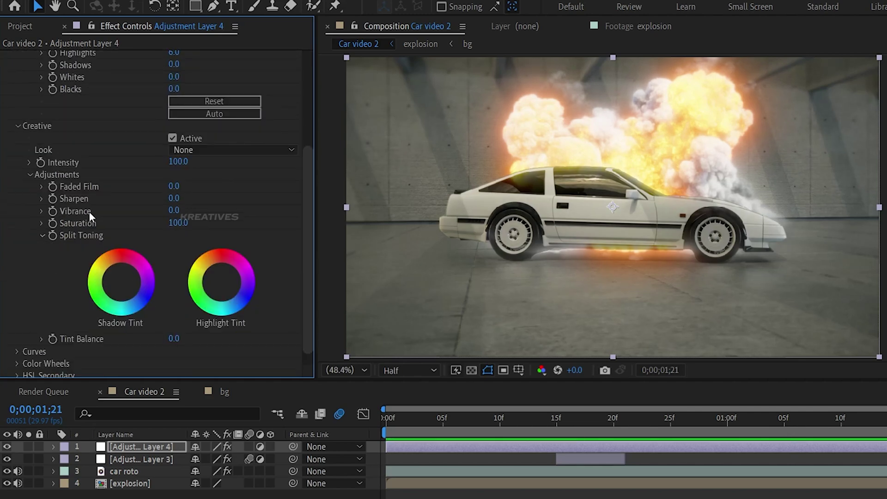
left_click(208, 153)
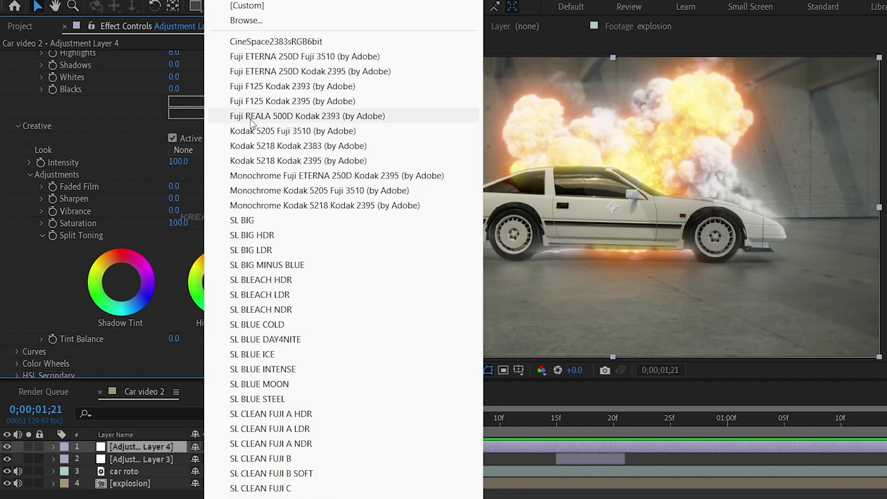
left_click(252, 117)
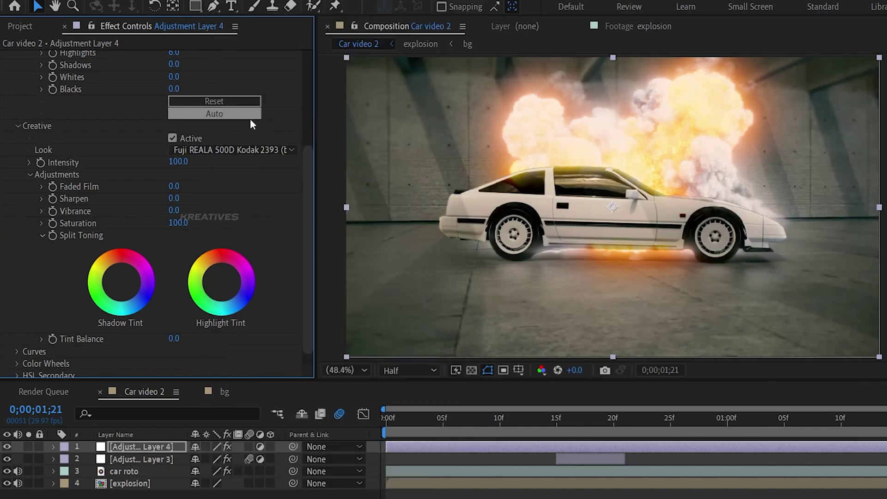
left_click_drag(179, 167, 164, 162)
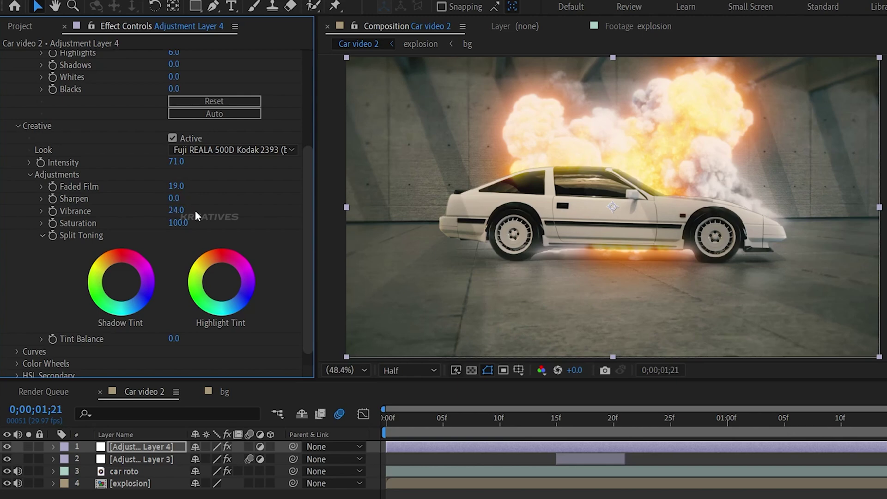
Shift the Lumetri Shadow Tint slightly towards blue and give the vignette a slightly negative Amount
left_click_drag(126, 281, 127, 285)
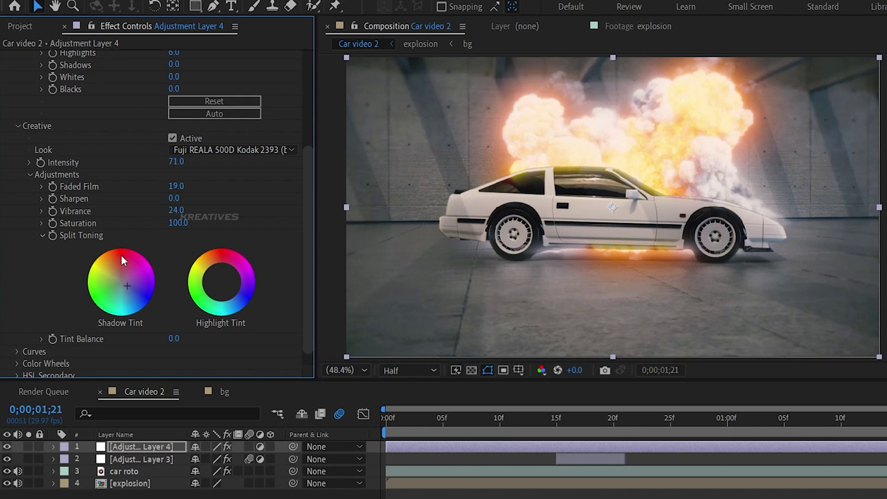
scroll(27, 268, "down", 1)
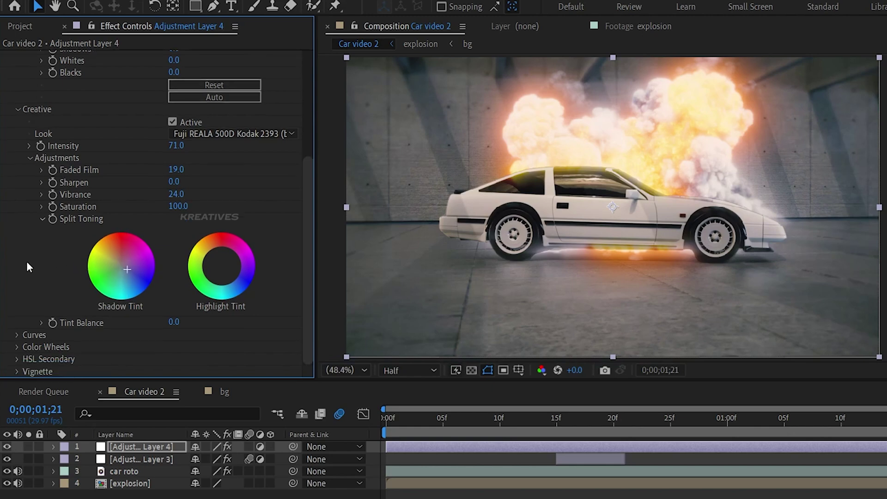
left_click(17, 371)
left_click_drag(175, 334, 169, 333)
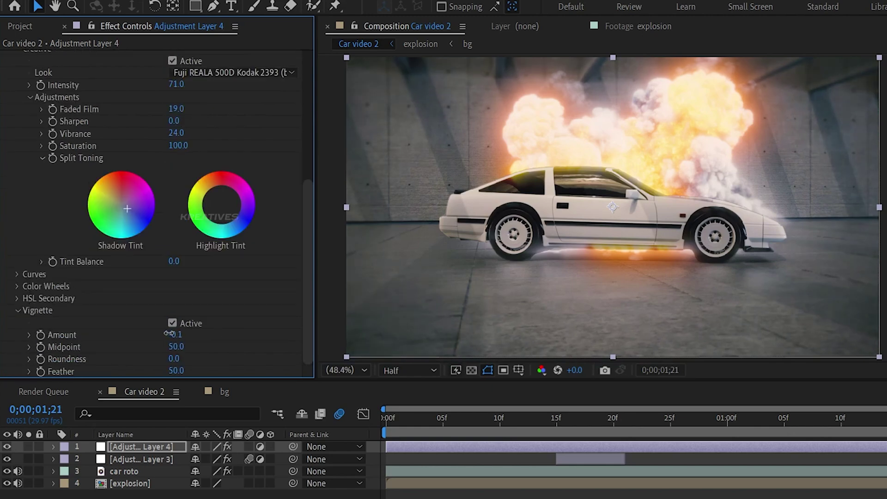
Compare the shot with and without the Lumetri Color grade
scroll(146, 314, "up", 5)
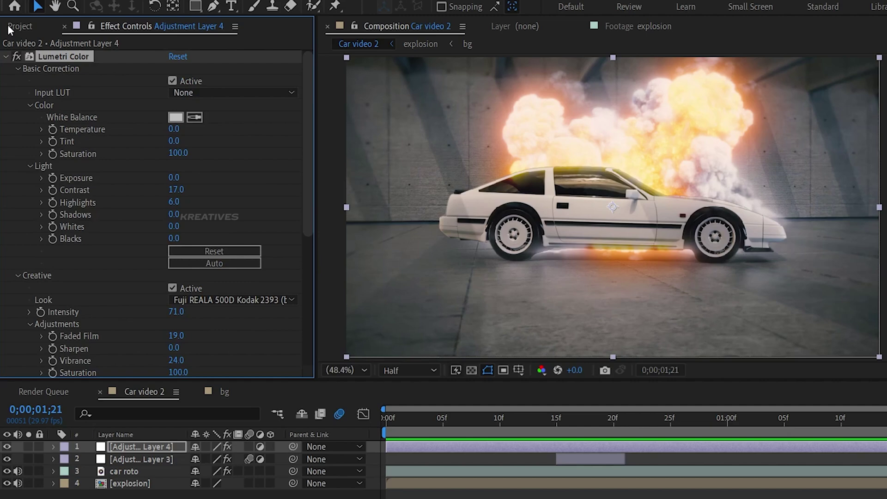
left_click(18, 56)
left_click(17, 56)
left_click(17, 57)
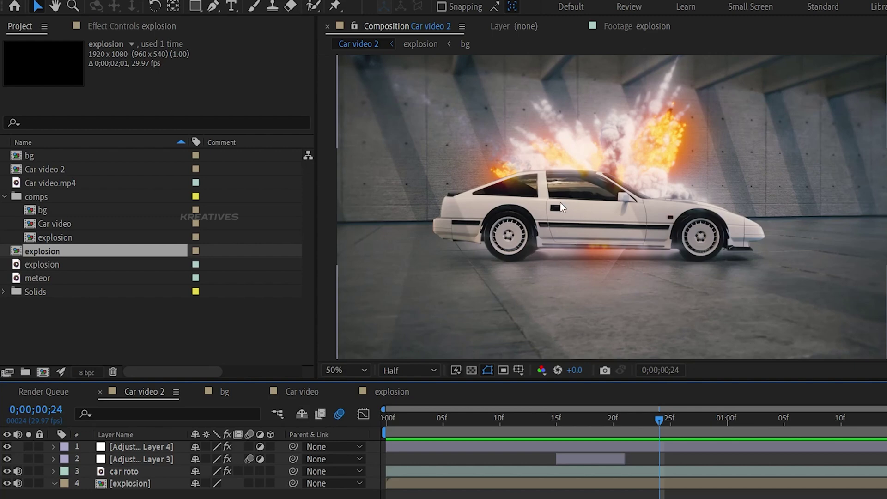
At frame 0;00;00;27, draw a closed pen mask around the floor area on the explosion layer, running through the car's wheels
left_click_drag(673, 409, 694, 417)
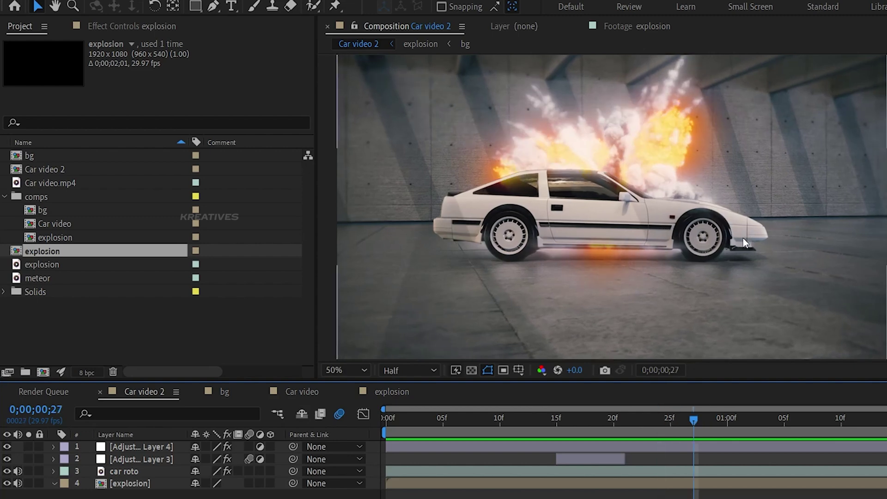
left_click(214, 6)
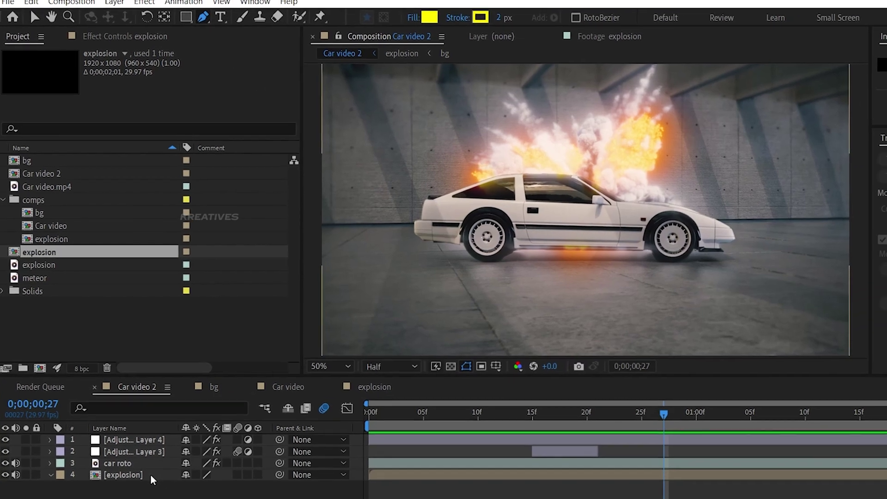
left_click(152, 483)
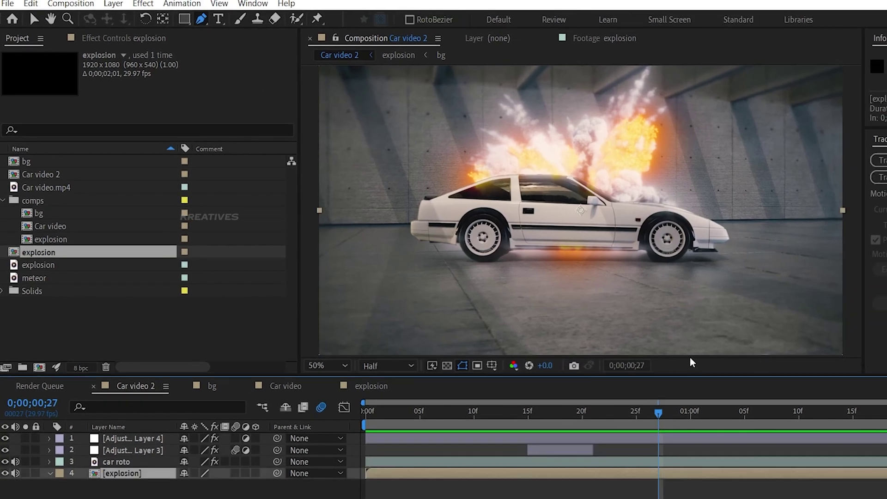
key("comma")
left_click(436, 215)
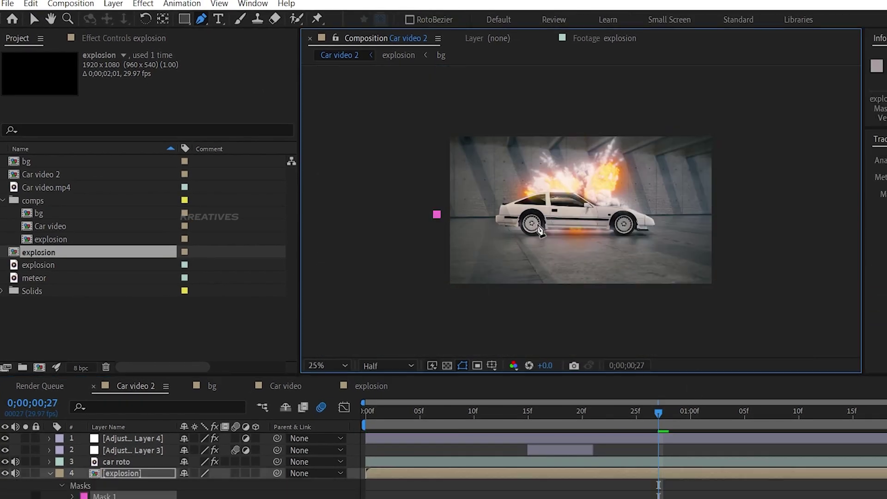
left_click(537, 223)
left_click(599, 218)
left_click(646, 225)
left_click(718, 236)
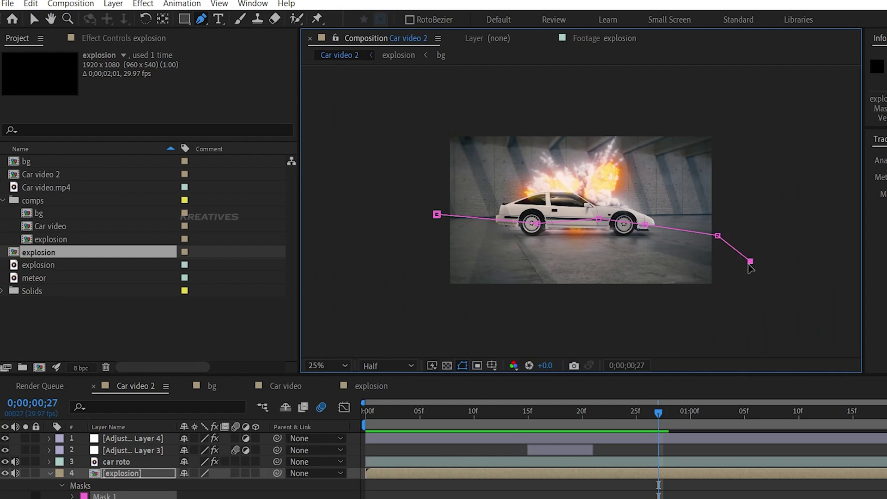
left_click(723, 330)
left_click(441, 324)
left_click(437, 215)
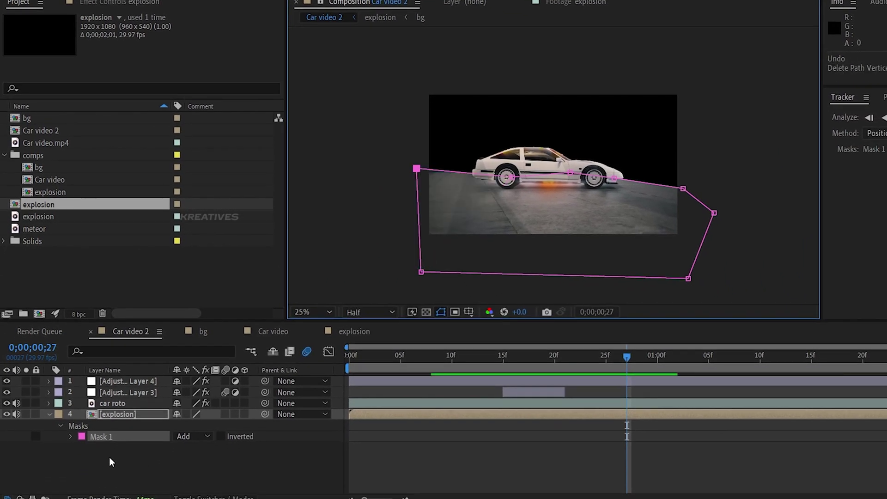
Delete the floor mask from the explosion layer
left_click(92, 456)
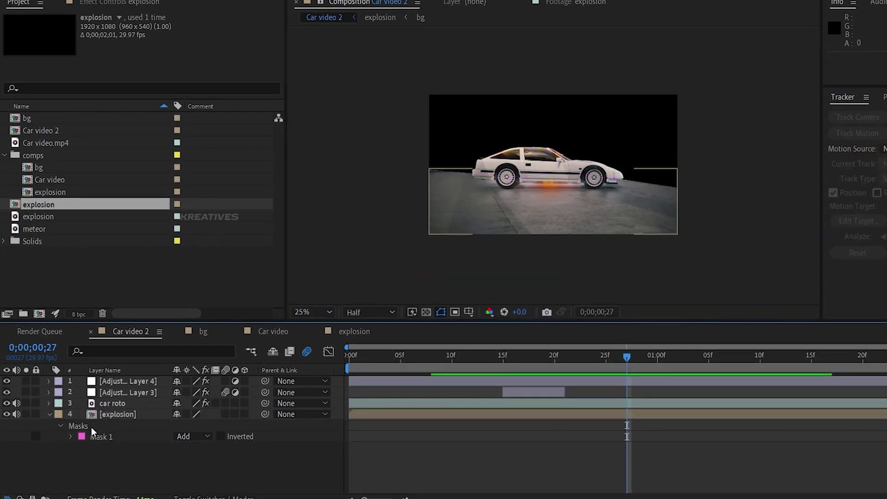
left_click(91, 427)
key("Delete")
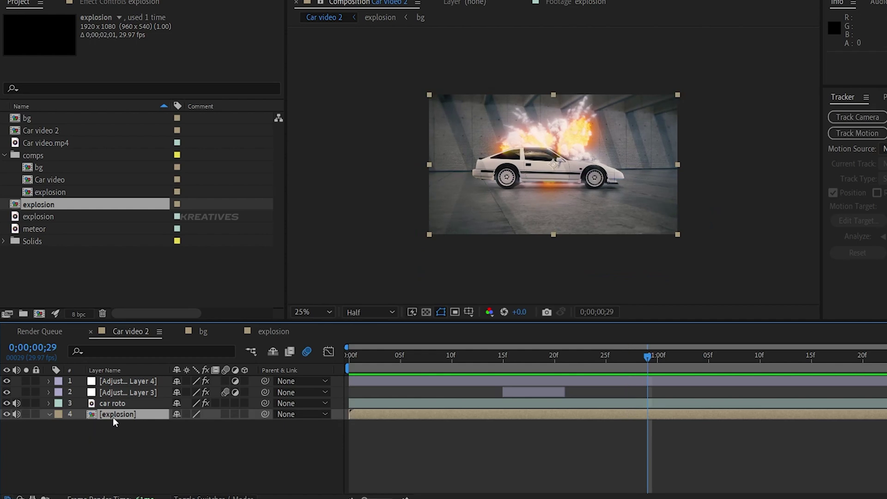
Copy the bg layer from the explosion comp into Car video 2 and place it beneath the explosion layer
double_click(113, 414)
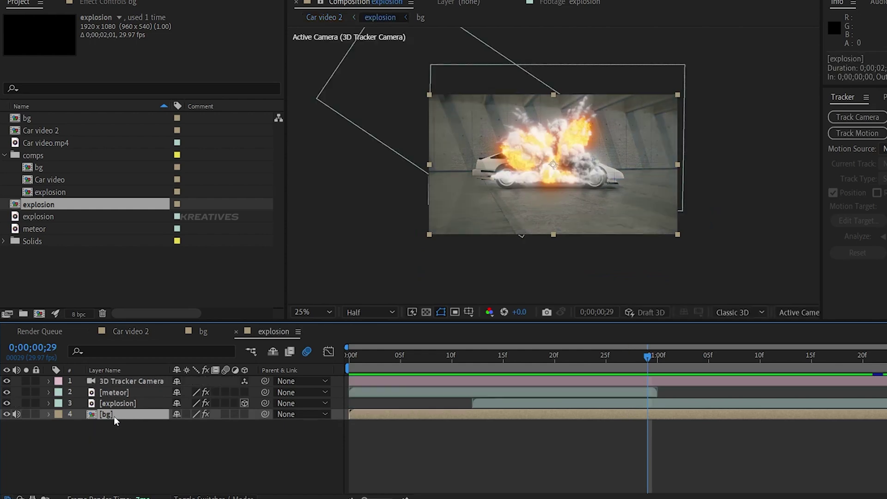
key("ctrl+c")
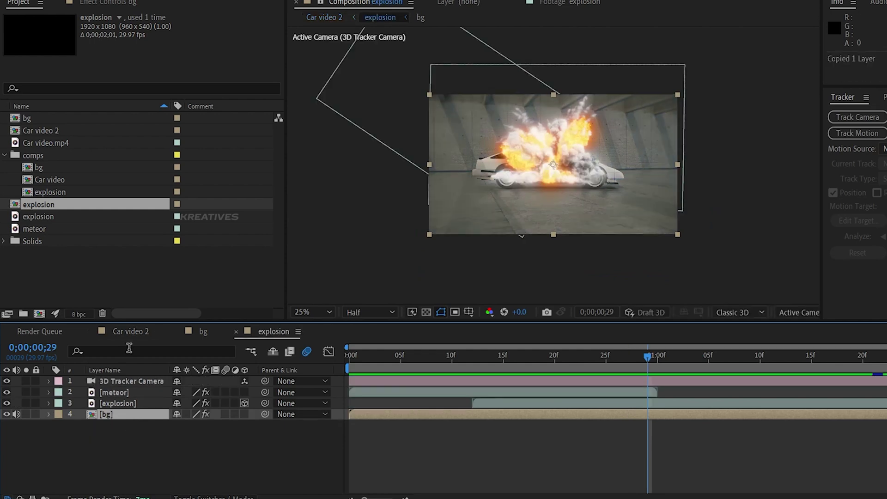
left_click(134, 331)
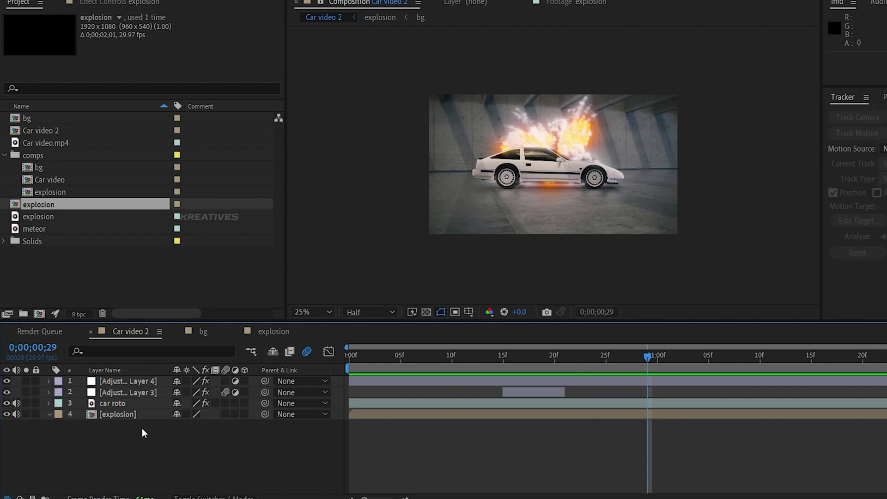
key("ctrl+v")
left_click_drag(124, 384, 127, 432)
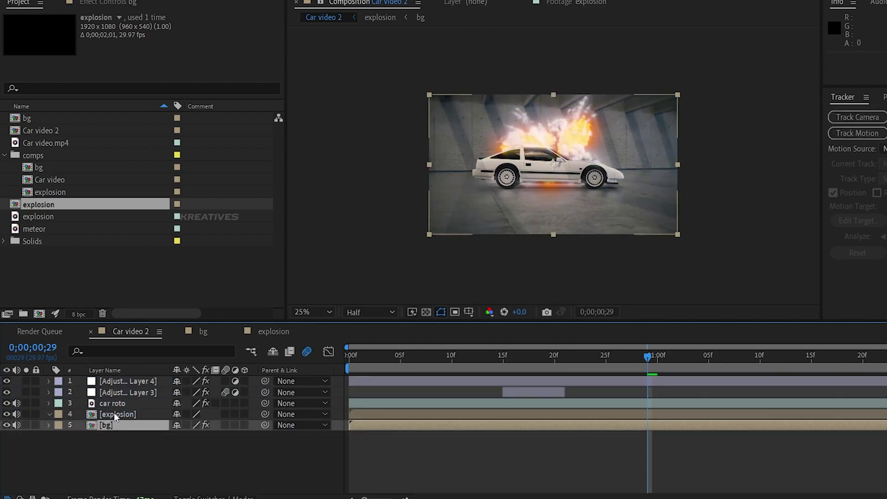
Delete the bg layer from inside the explosion comp and return to Car video 2
double_click(117, 414)
key("Delete")
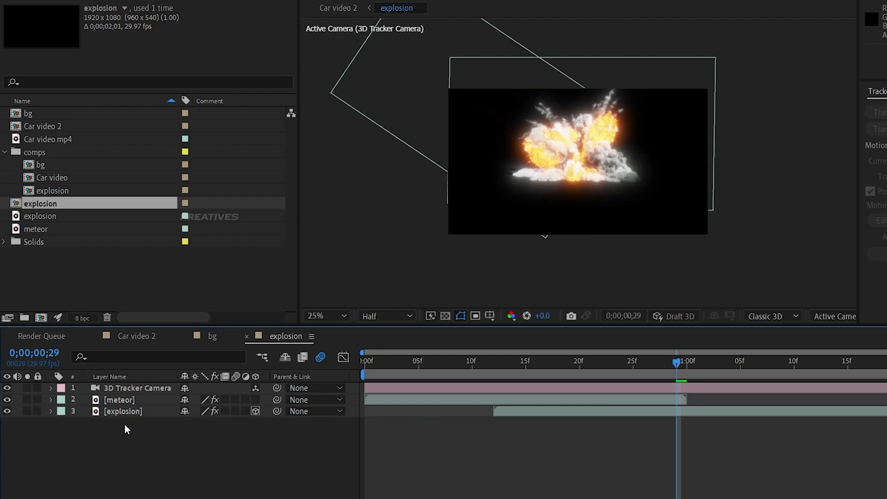
left_click(134, 336)
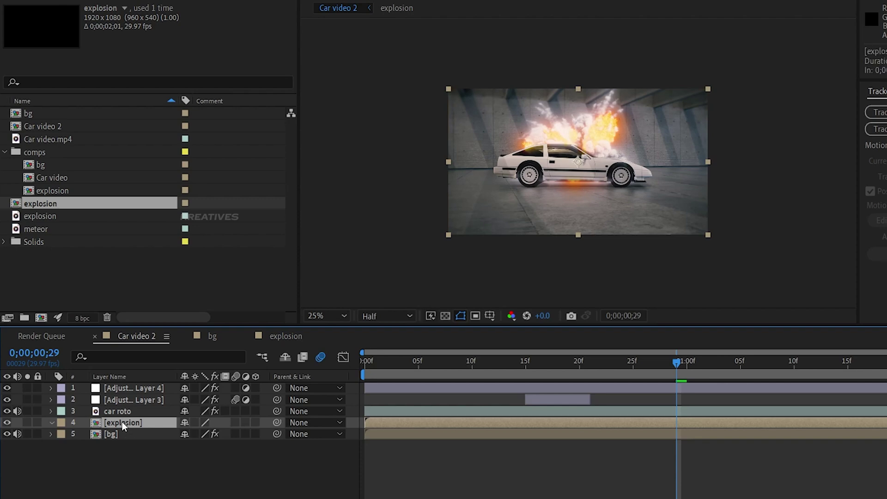
Review the camera, meteor and explosion layers in the explosion comp, and the bg layer in Car video 2
double_click(126, 423)
left_click(139, 415)
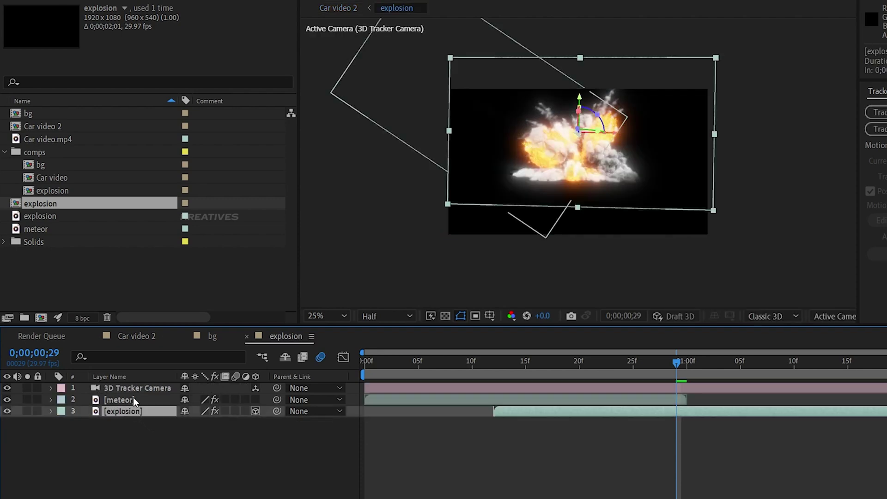
left_click(134, 400, "shift")
left_click(149, 391, "shift")
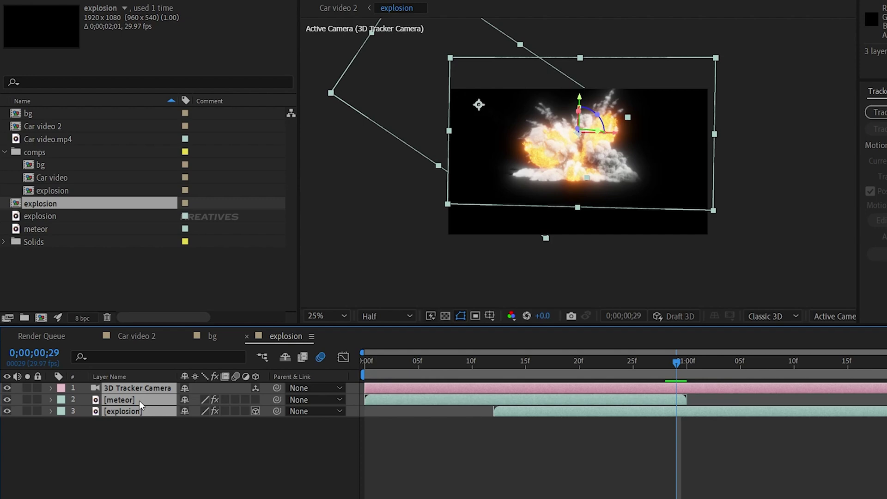
left_click(156, 341)
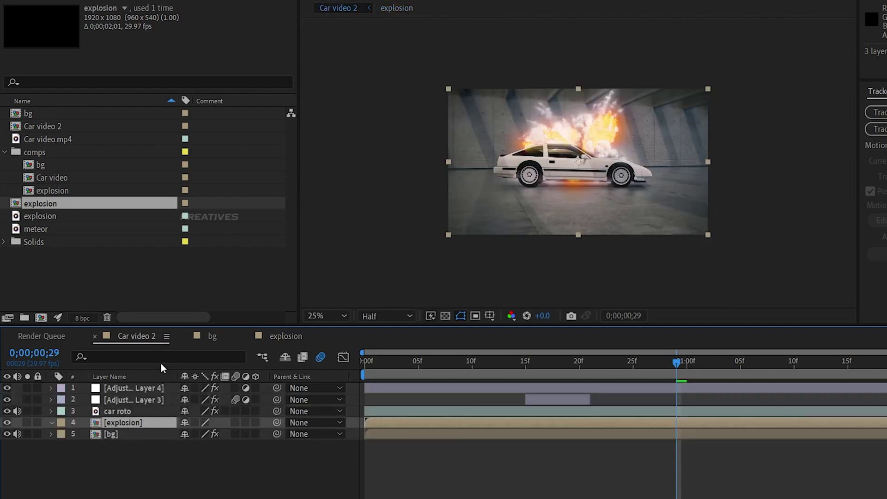
left_click(129, 437)
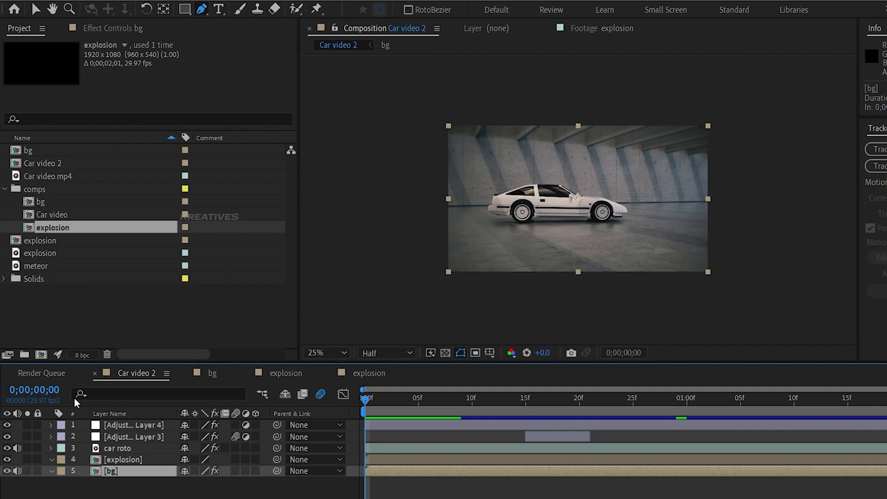
At frame 0;00;00;18, draw a closed pen mask on the explosion layer around the floor, crossing the car's lower body, and invert it
left_click(132, 459)
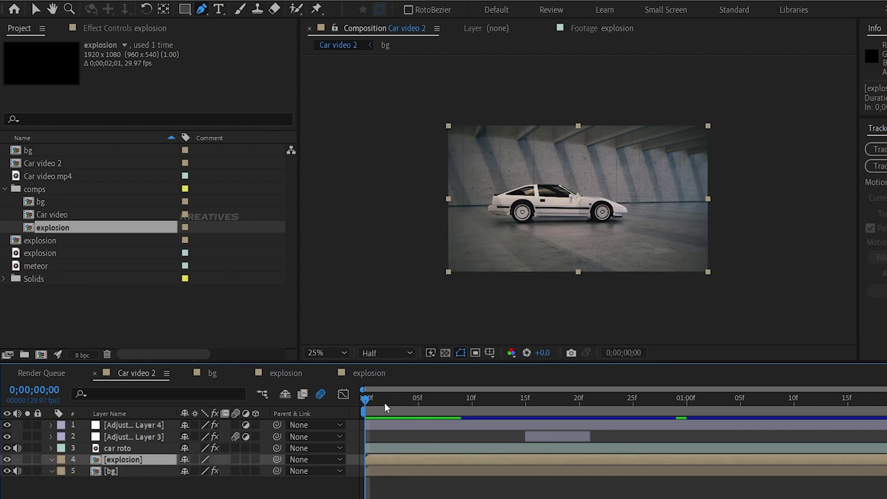
left_click(558, 398)
left_click(433, 196)
left_click(489, 203)
left_click(544, 205)
left_click(602, 209)
left_click(640, 210)
left_click(732, 224)
left_click(745, 269)
left_click(516, 308)
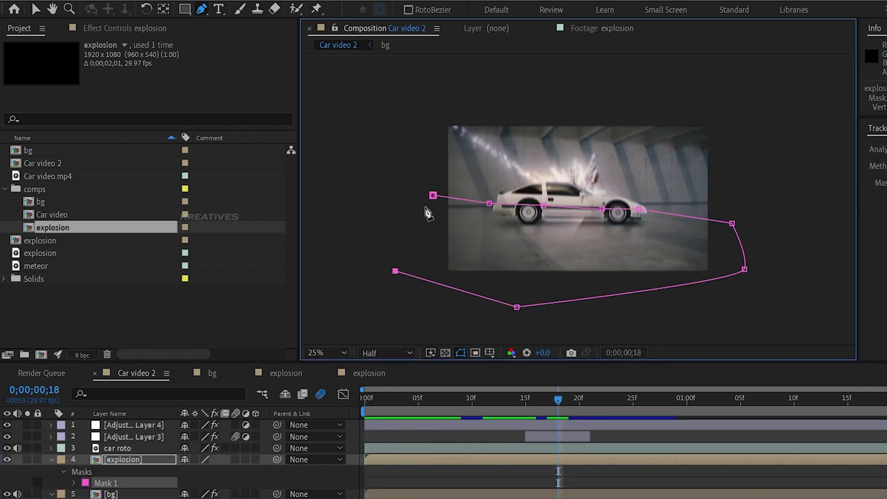
left_click(395, 271)
left_click(433, 196)
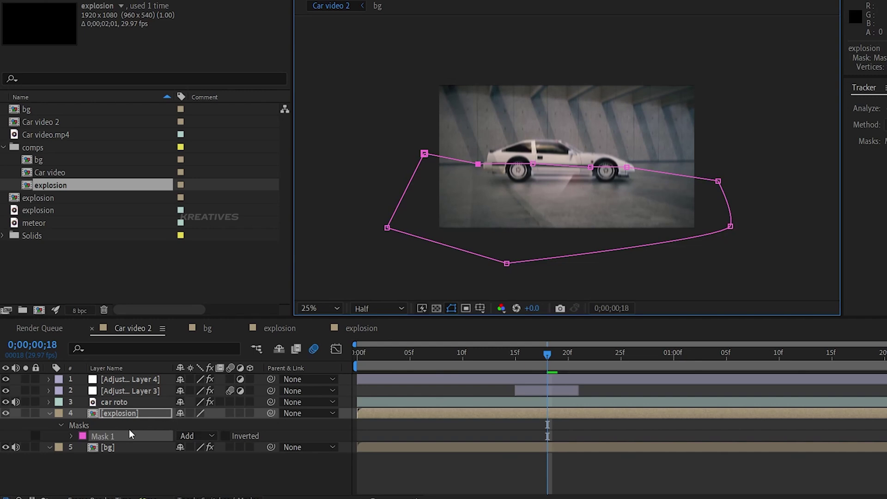
left_click(225, 436)
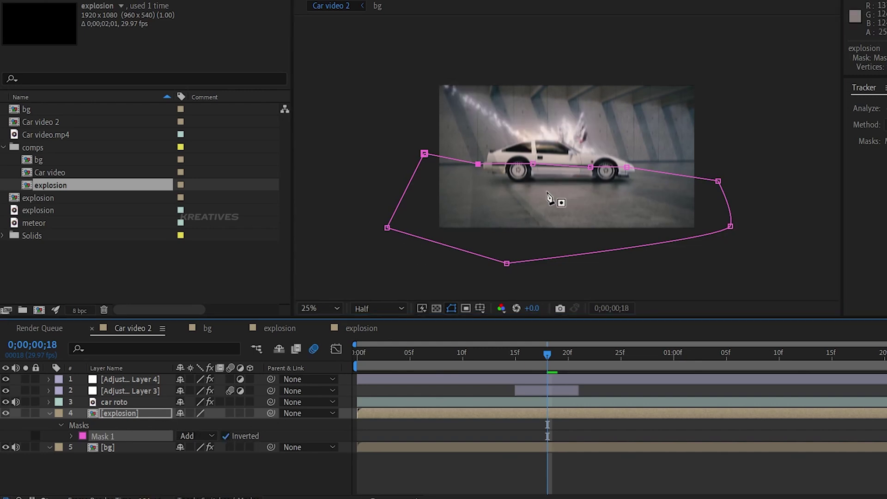
Keyframe the explosion layer's Mask Path at the first frame, 0;00;01;08 and 0;00;02;00, shifting the mask to follow the car
key("Home")
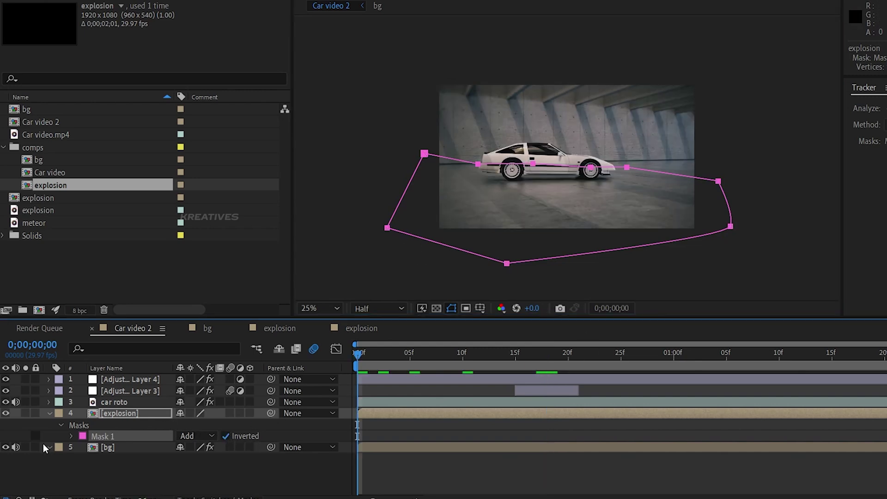
left_click(72, 436)
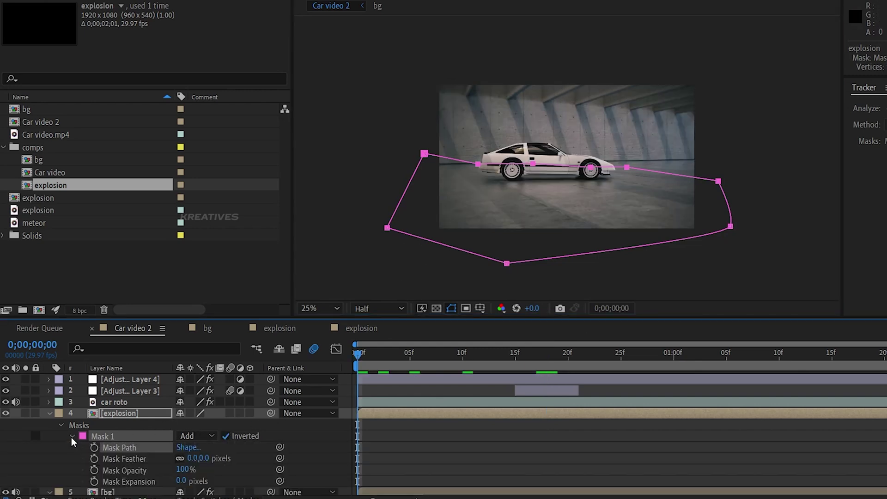
left_click(94, 448)
left_click_drag(358, 355, 759, 354)
left_click_drag(627, 167, 631, 190)
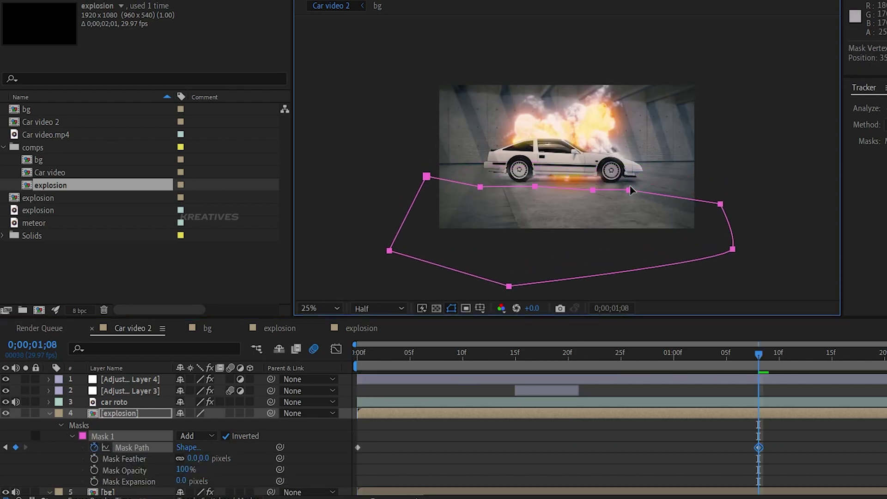
key("End")
left_click_drag(720, 204, 725, 187)
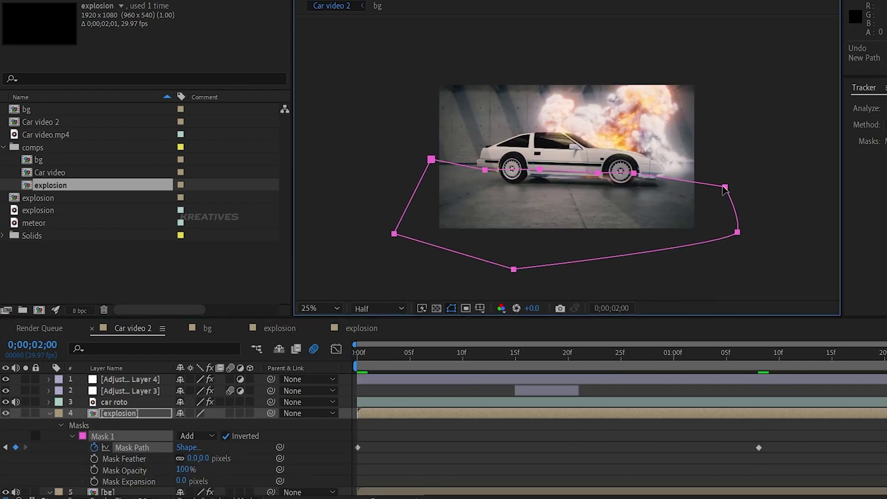
Play the shot and inspect the explosion's masked edge and the glow beneath the car up to frame 0;00;01;03
key("space")
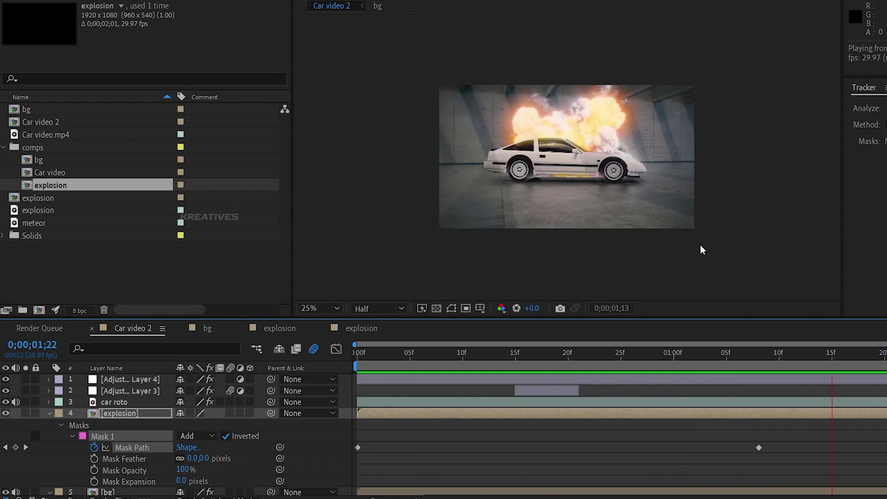
key("space")
scroll(538, 181, "up", 2)
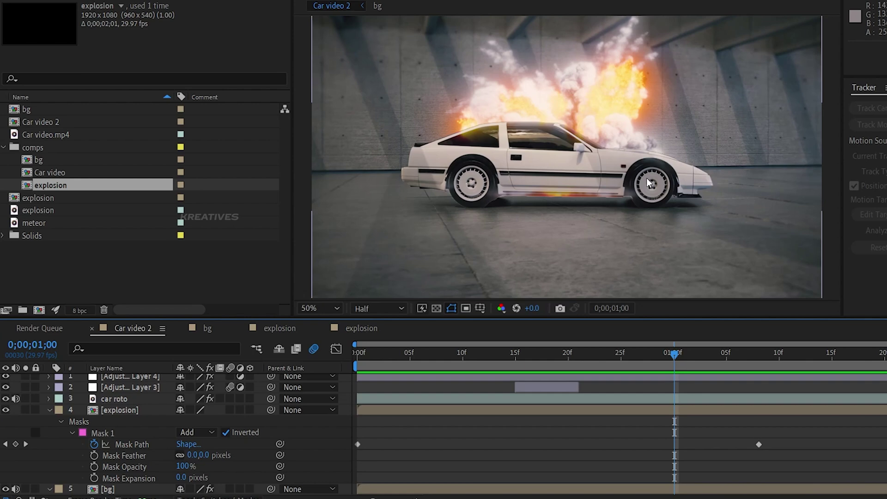
left_click(537, 187)
key("Page_Down")
key("Page_Down")
key("Page_Down")
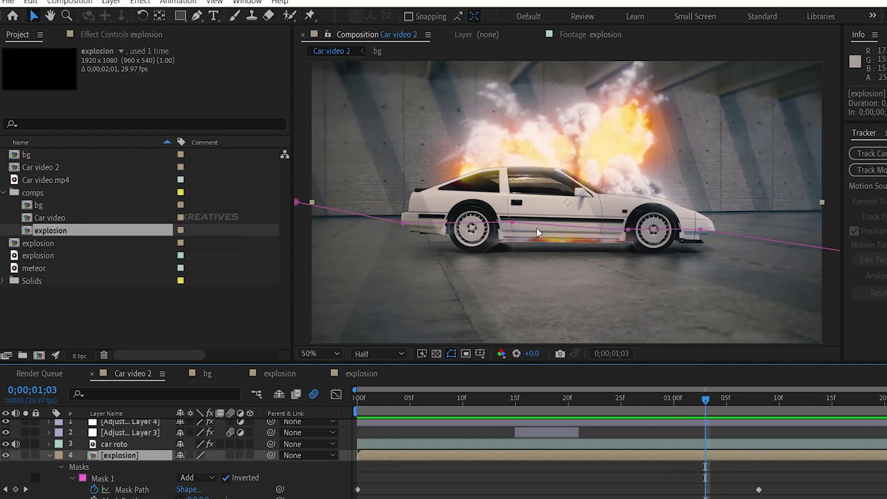
Draw a closed pen mask on the car roto layer around the lower half of the car and the floor beneath it
left_click(113, 443)
left_click(125, 35)
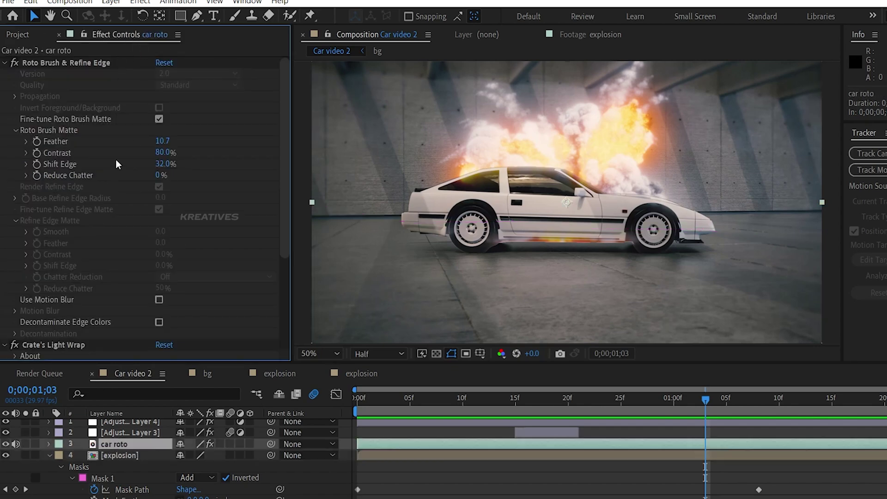
left_click(196, 16)
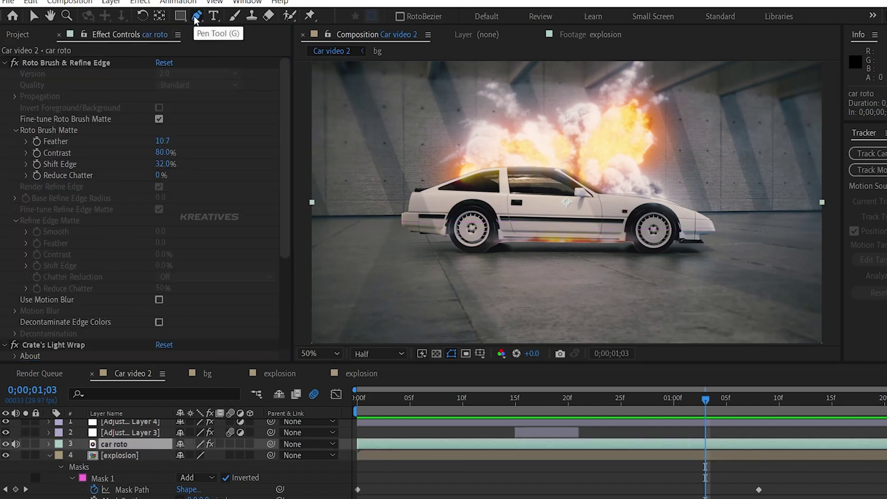
left_click(363, 202)
left_click(716, 228)
left_click(753, 266)
left_click(544, 298)
left_click(381, 264)
left_click(363, 202)
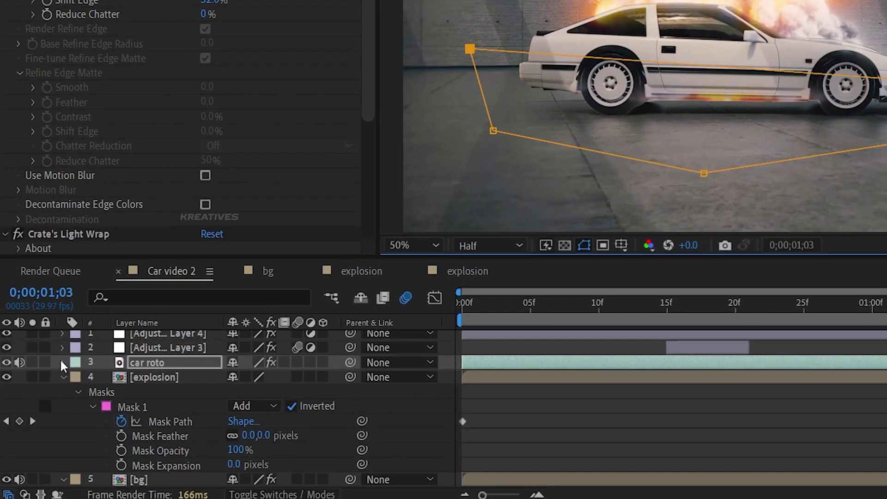
Add the car roto layer's mask as a mask reference in the Compositing Options of Crate's Light Wrap
left_click(62, 362)
scroll(60, 358, "down", 1)
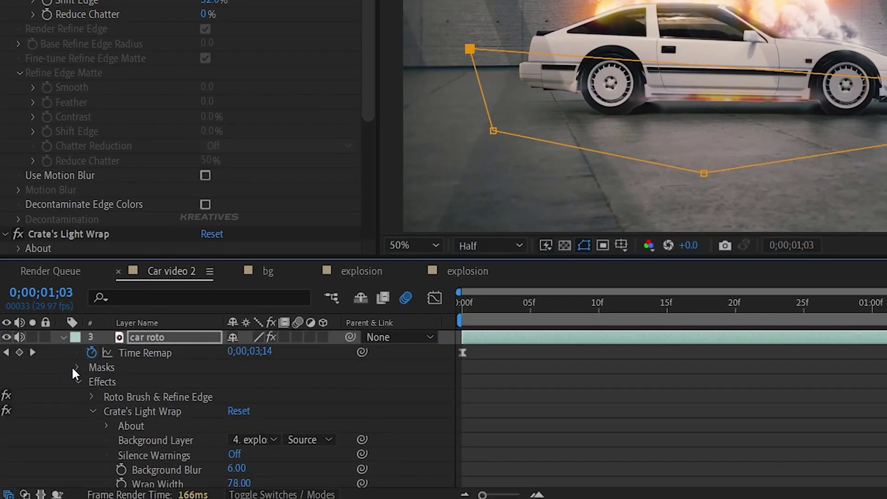
scroll(94, 406, "down", 2)
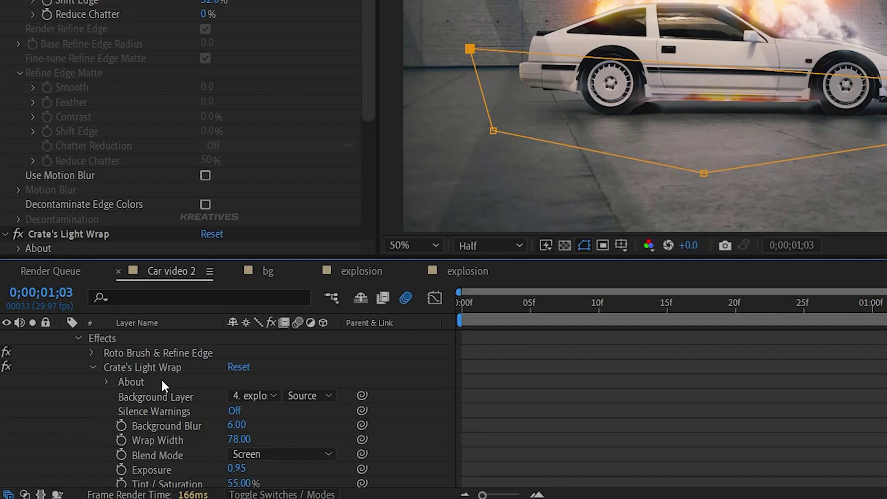
scroll(174, 382, "down", 4)
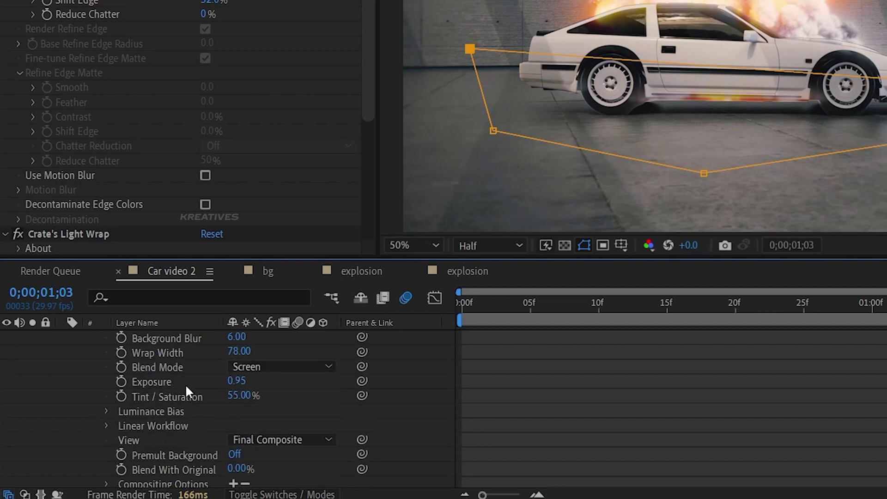
scroll(186, 387, "down", 4)
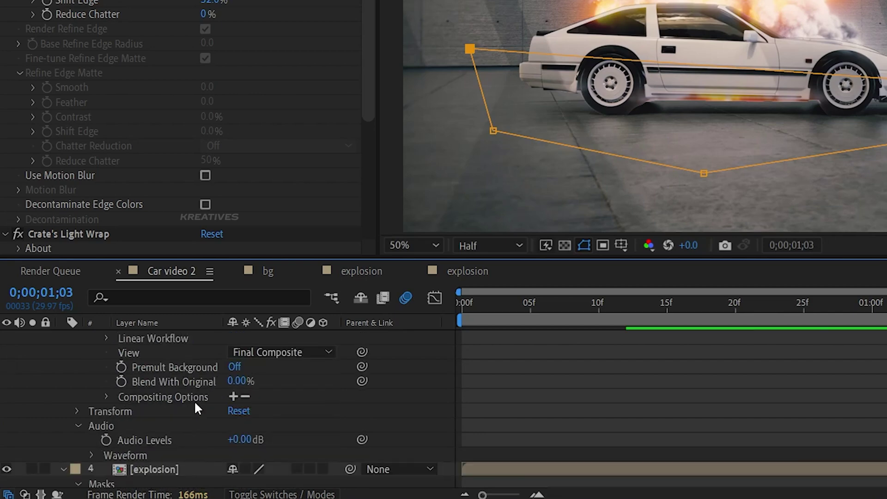
left_click(234, 397)
scroll(345, 406, "up", 10)
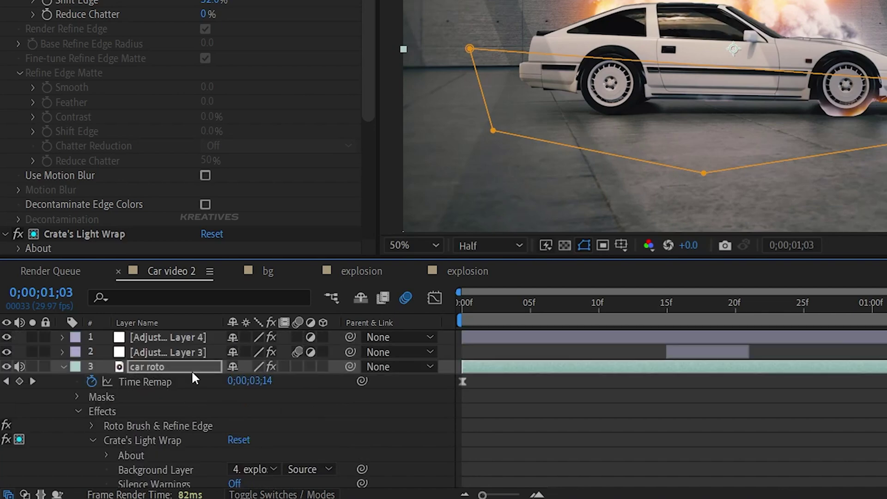
Invert the car roto layer's Mask 1 and set its Mask Feather to 41 pixels
key("m")
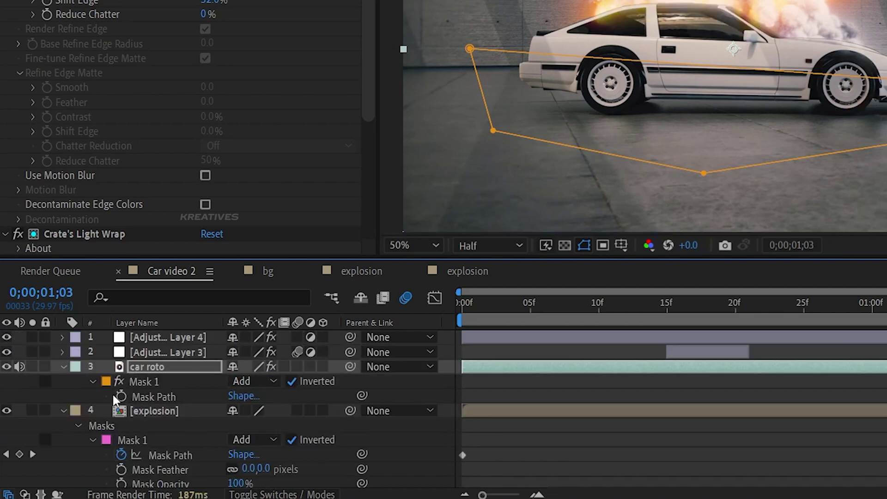
left_click(93, 382)
left_click(94, 382)
left_click_drag(248, 411, 451, 337)
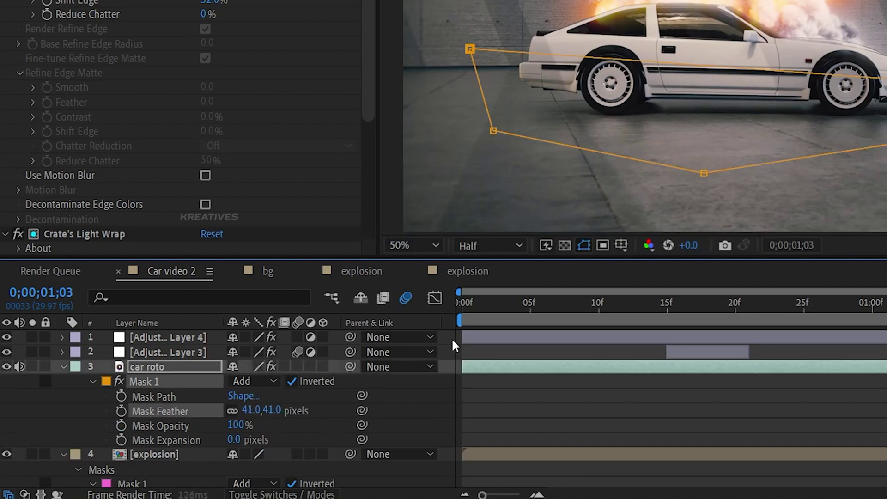